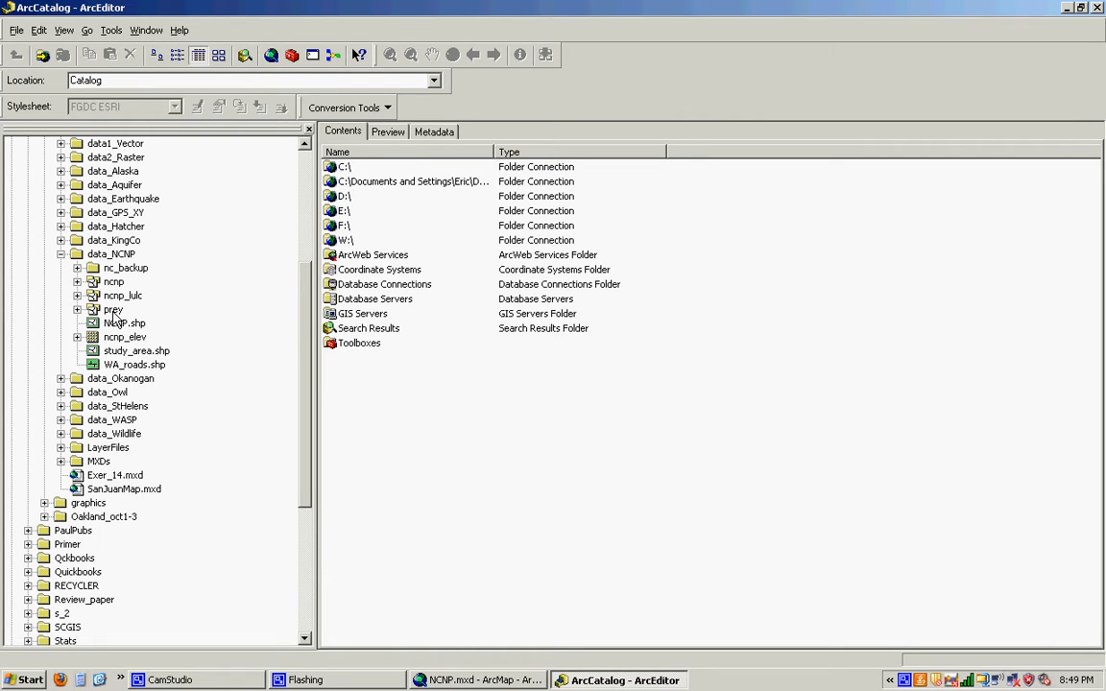
- Switch to the NCNP.mxd map in ArcMap, display the prey polygon layer and expand the ncnp_lulc polygon legend
click(519, 681)
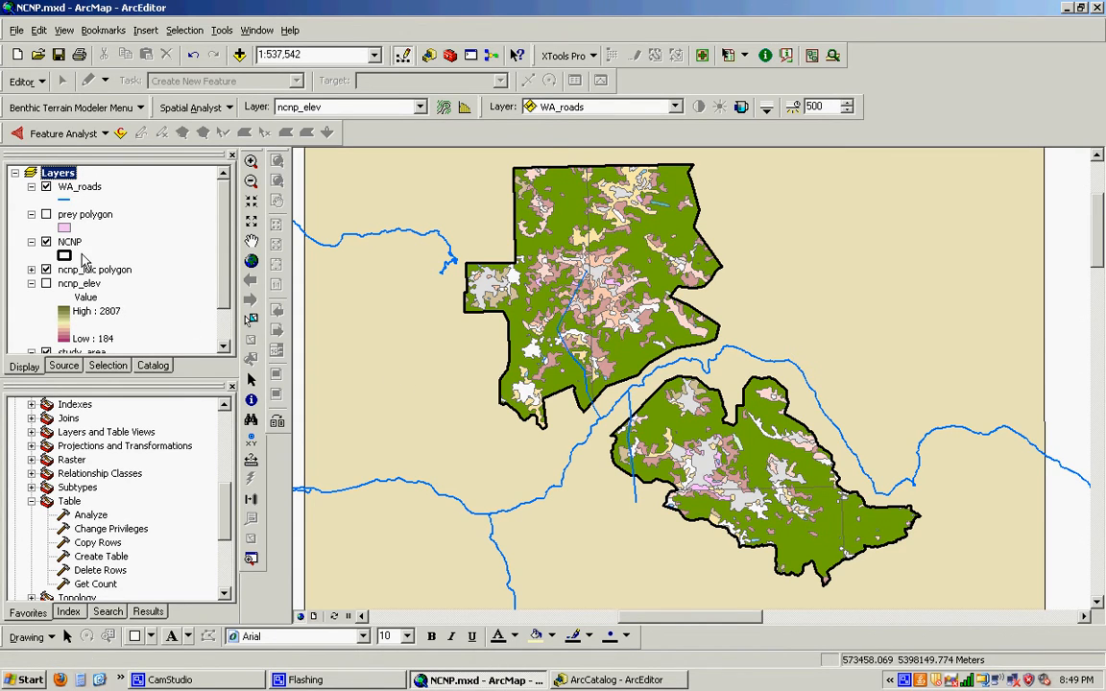
click(47, 214)
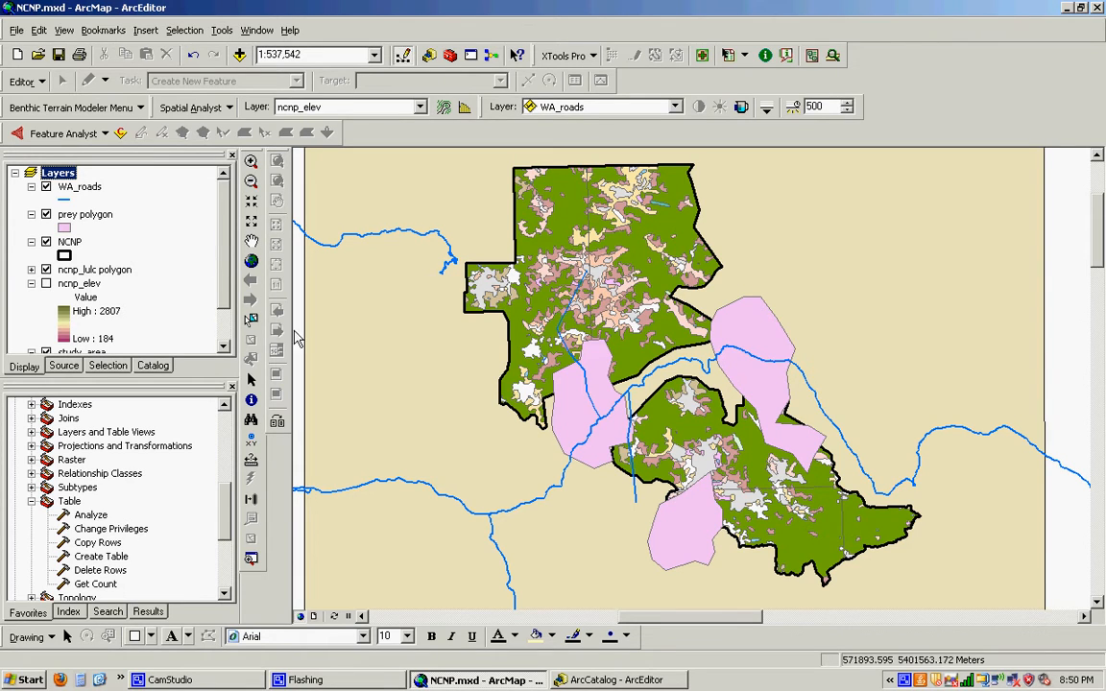
click(32, 269)
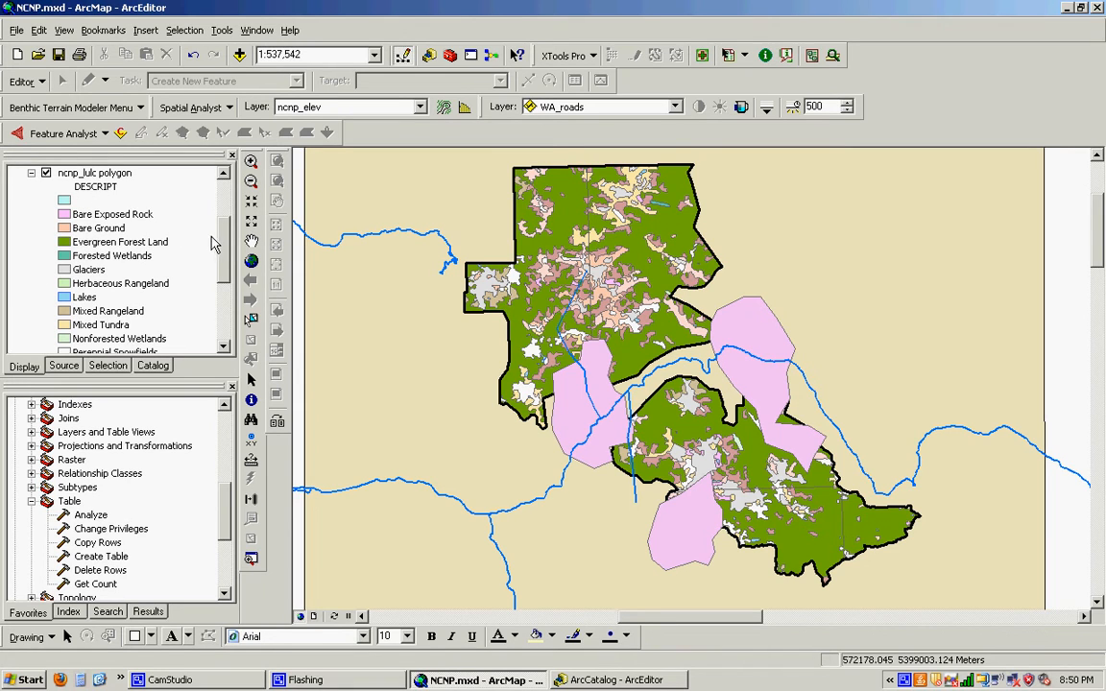
drag(225, 239, 222, 245)
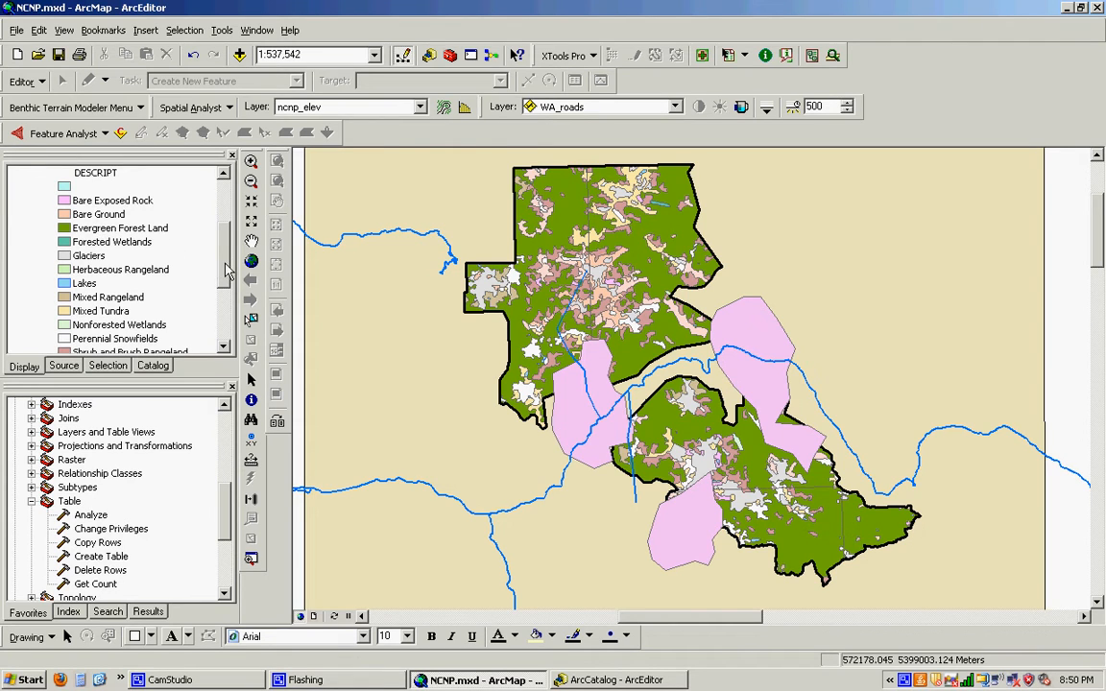
- Open the definition query builder in the properties of the ncnp_lulc polygon layer
scroll(207, 246, up, 1)
right_click(124, 201)
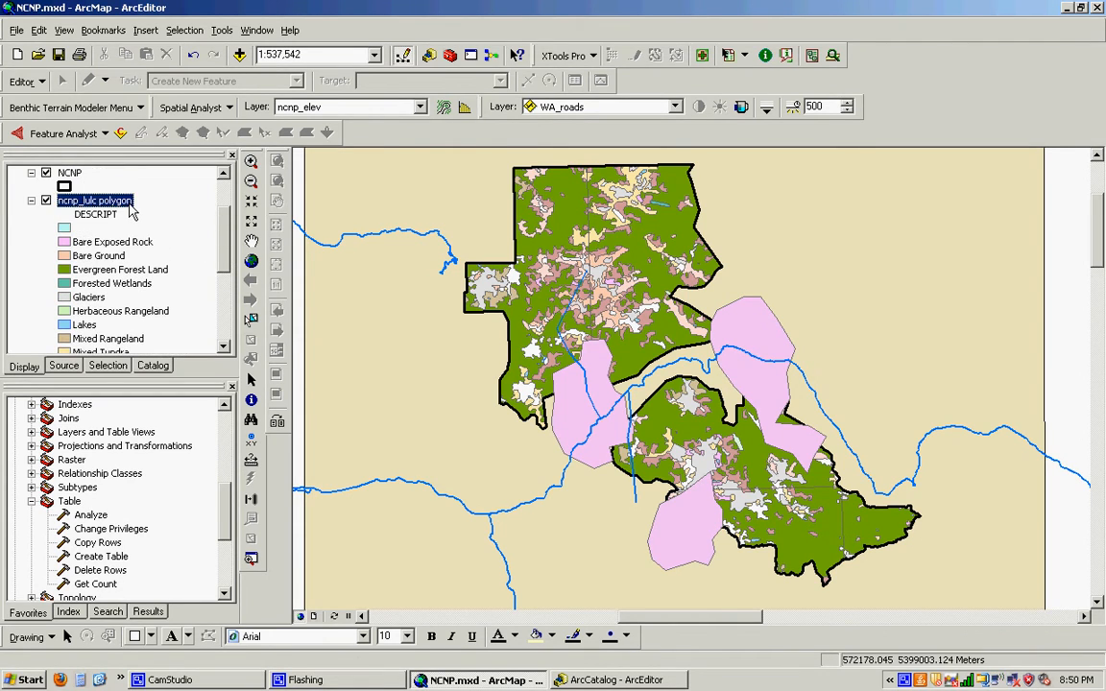
click(210, 530)
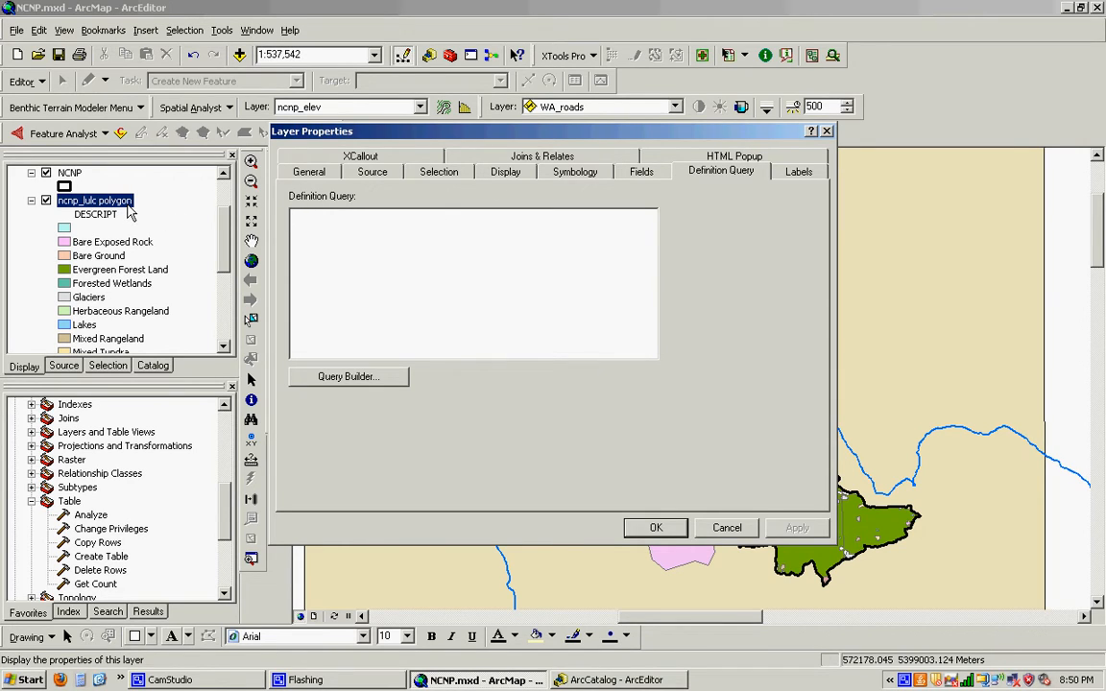
click(645, 174)
click(727, 177)
click(346, 376)
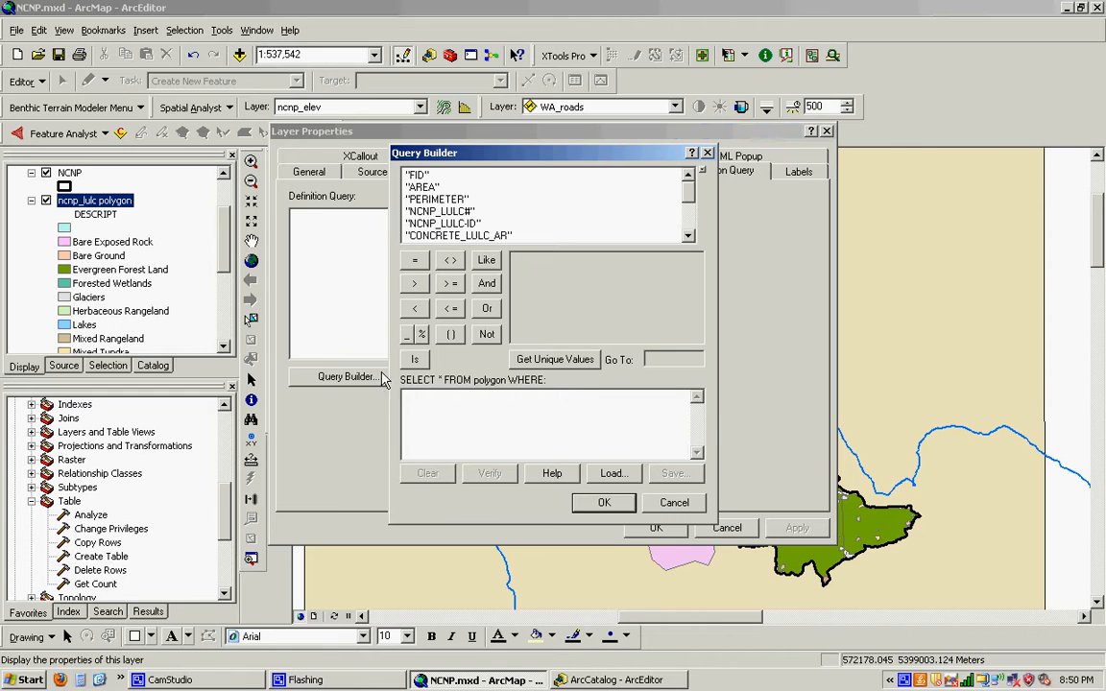
- Build the definition query "DESCRIPT" = 'Evergreen Forest Land' and apply it to the ncnp_lulc polygon layer
drag(693, 196, 692, 222)
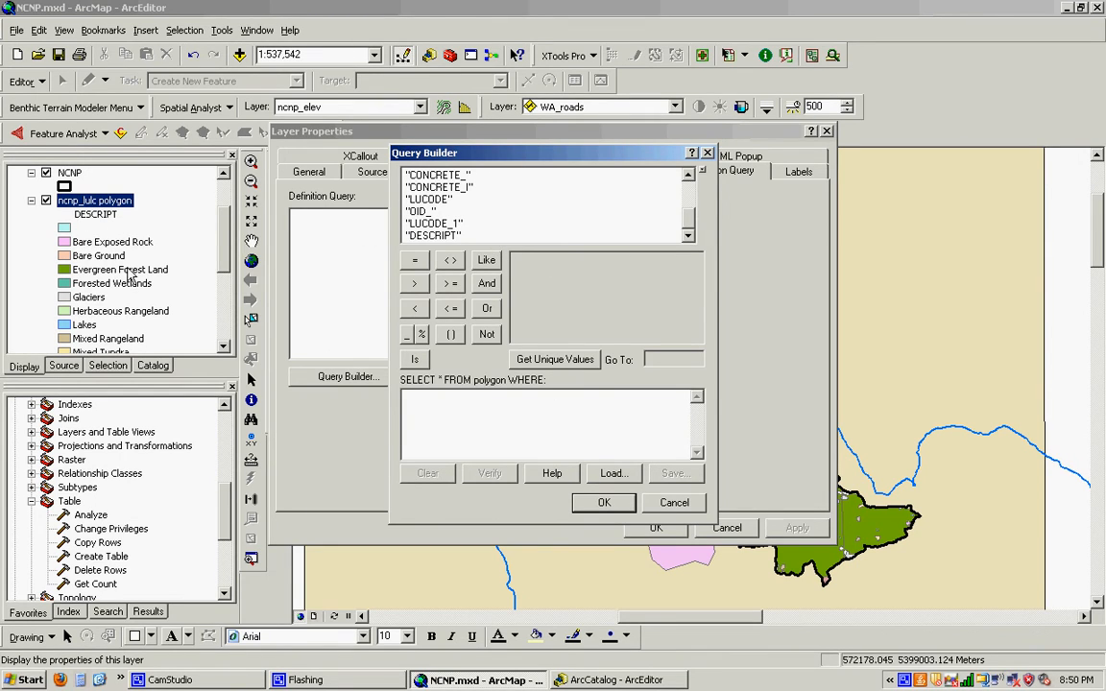
double_click(432, 236)
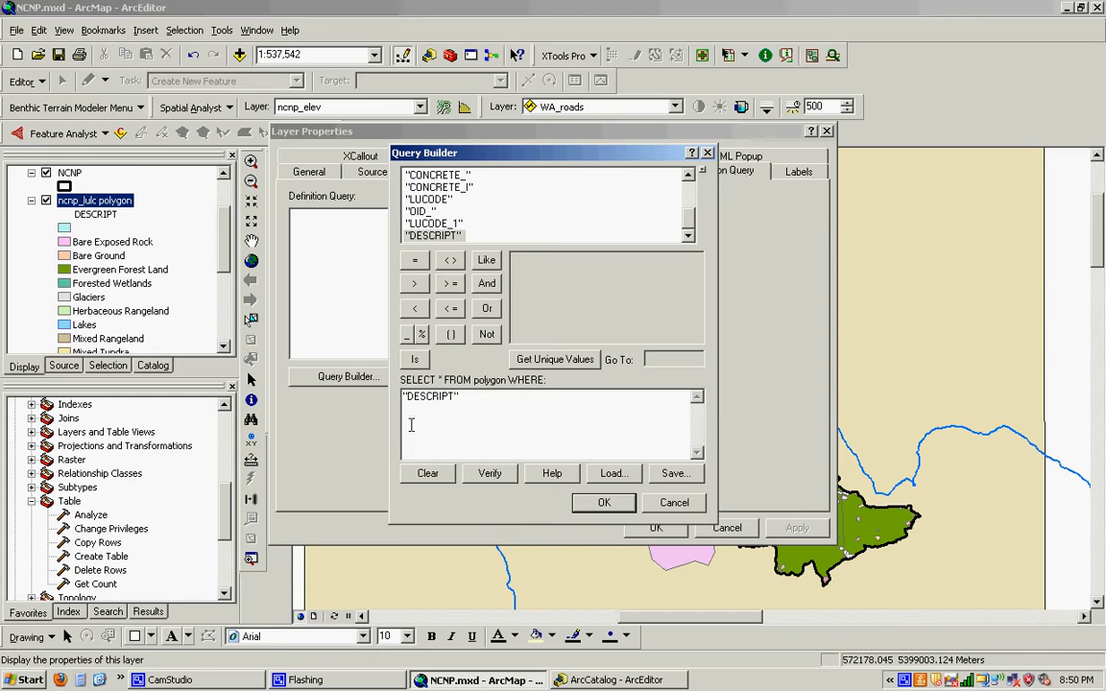
click(414, 261)
click(541, 366)
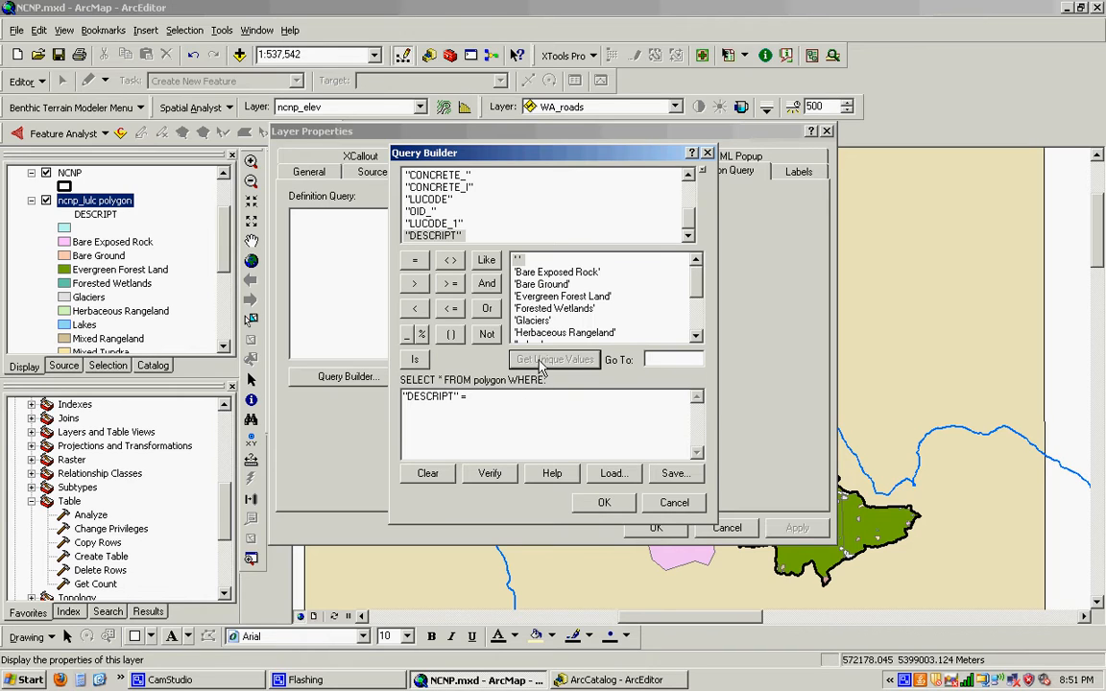
click(572, 298)
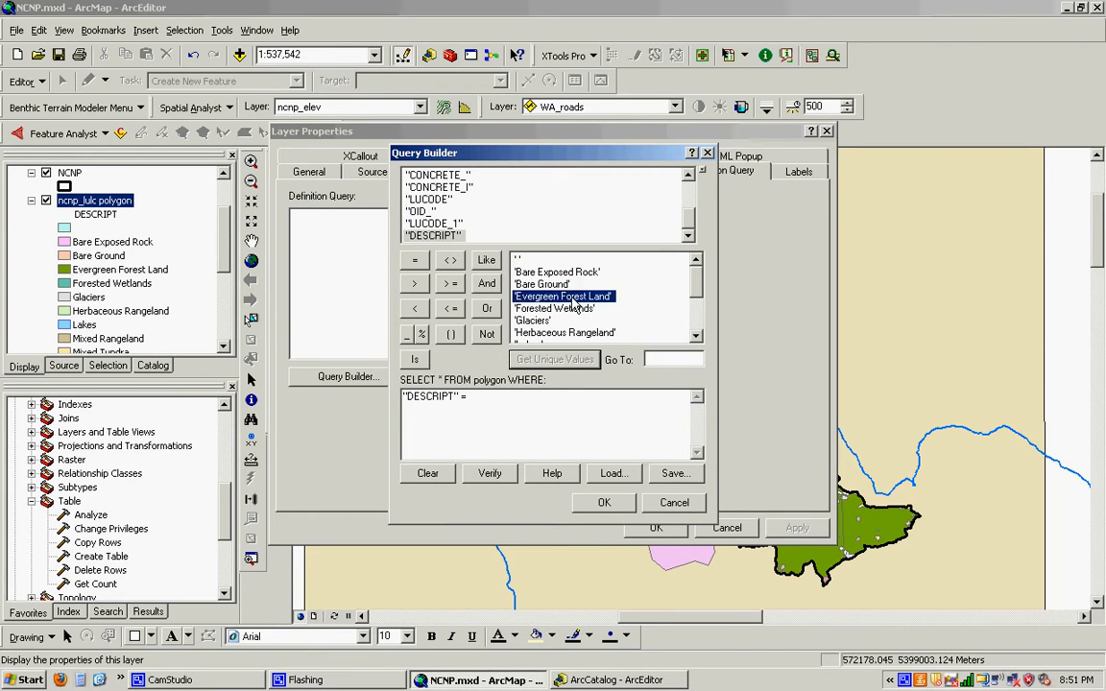
double_click(573, 299)
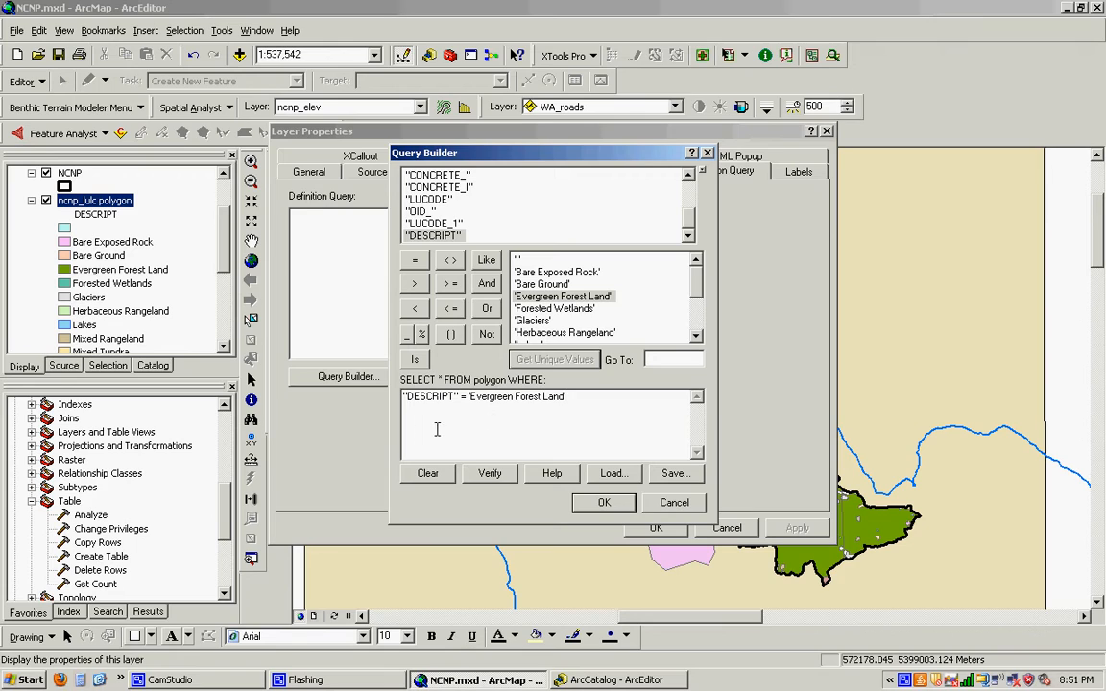
click(589, 505)
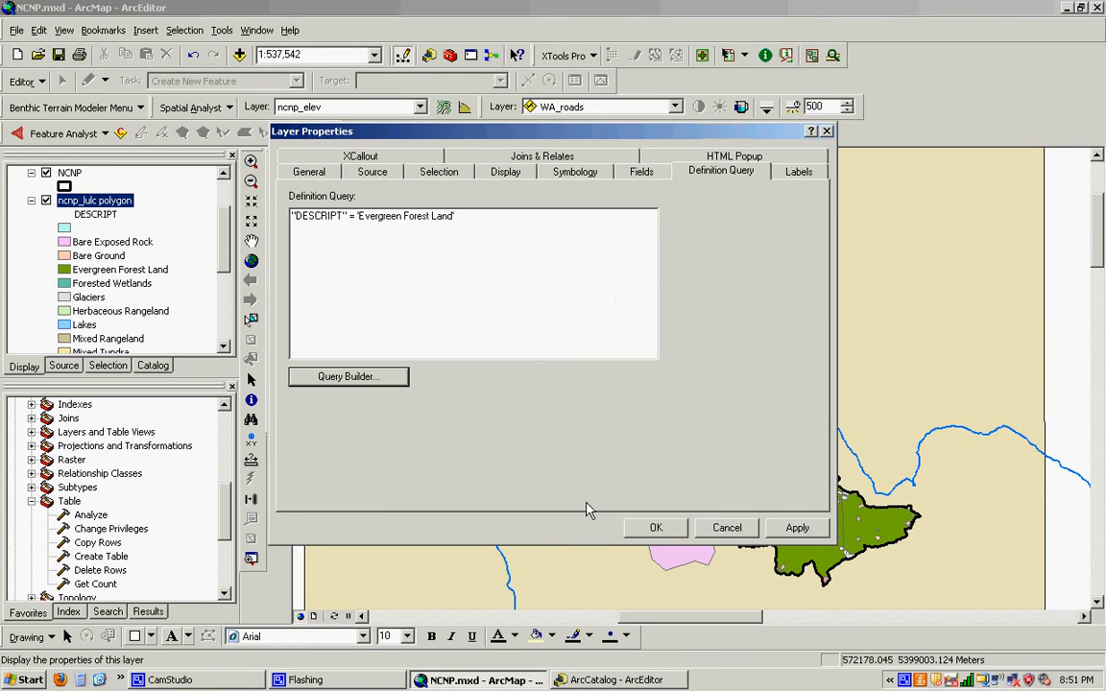
click(782, 531)
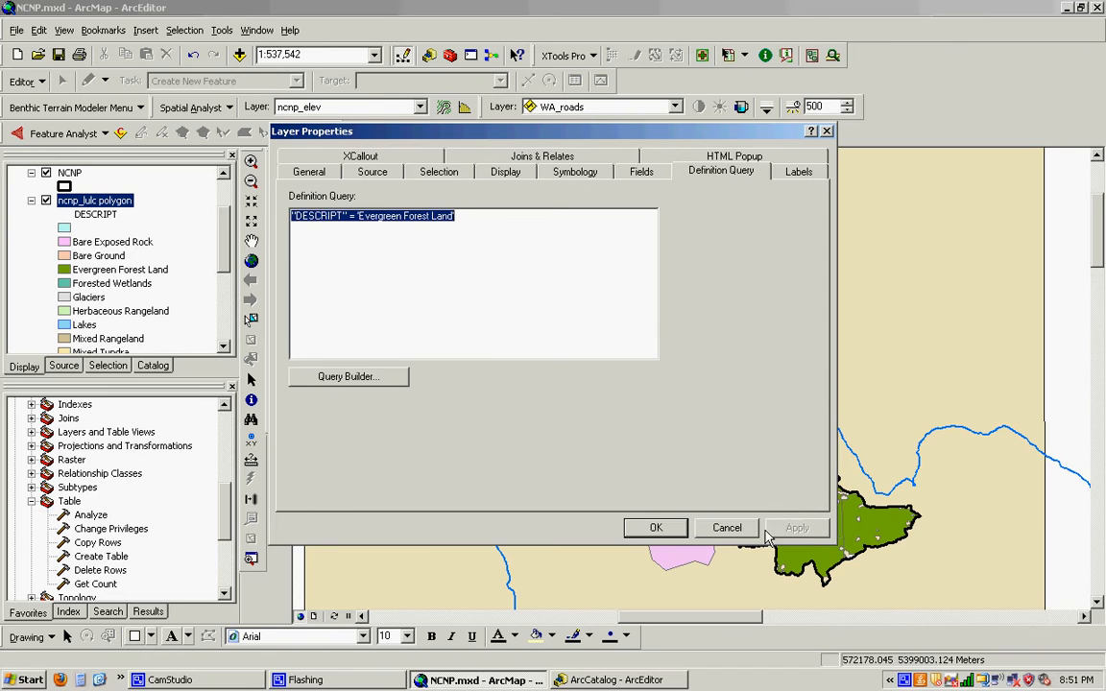
click(656, 528)
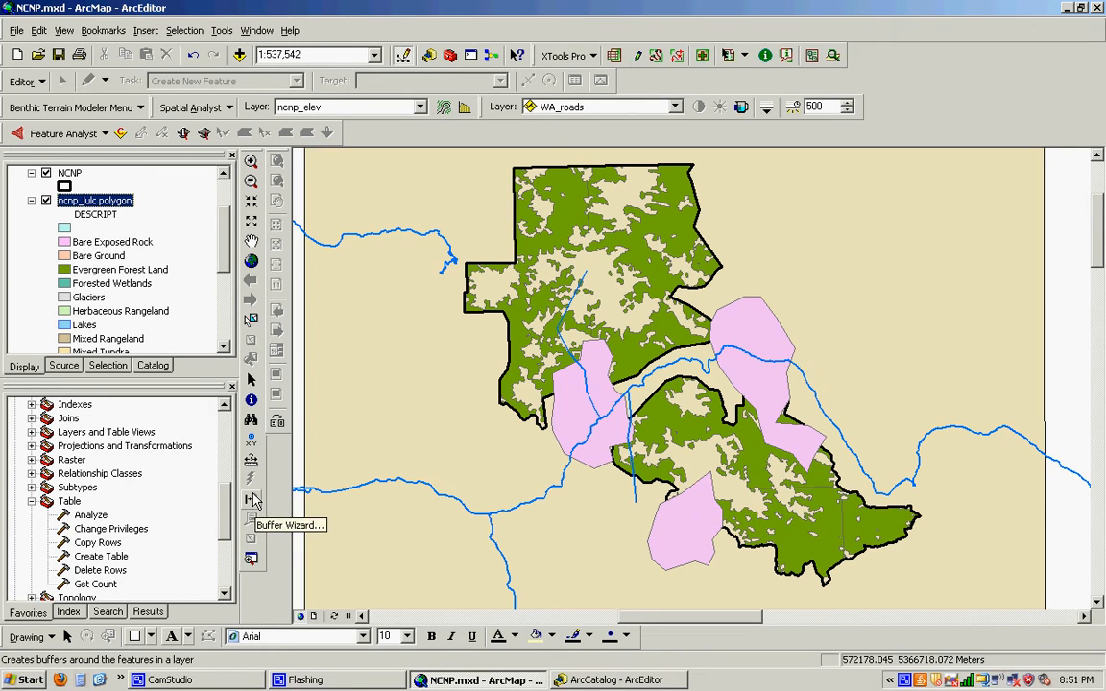
- Open the Buffer tool from the Proximity toolset of the Analysis Tools in ArcToolbox
scroll(208, 466, up, 6)
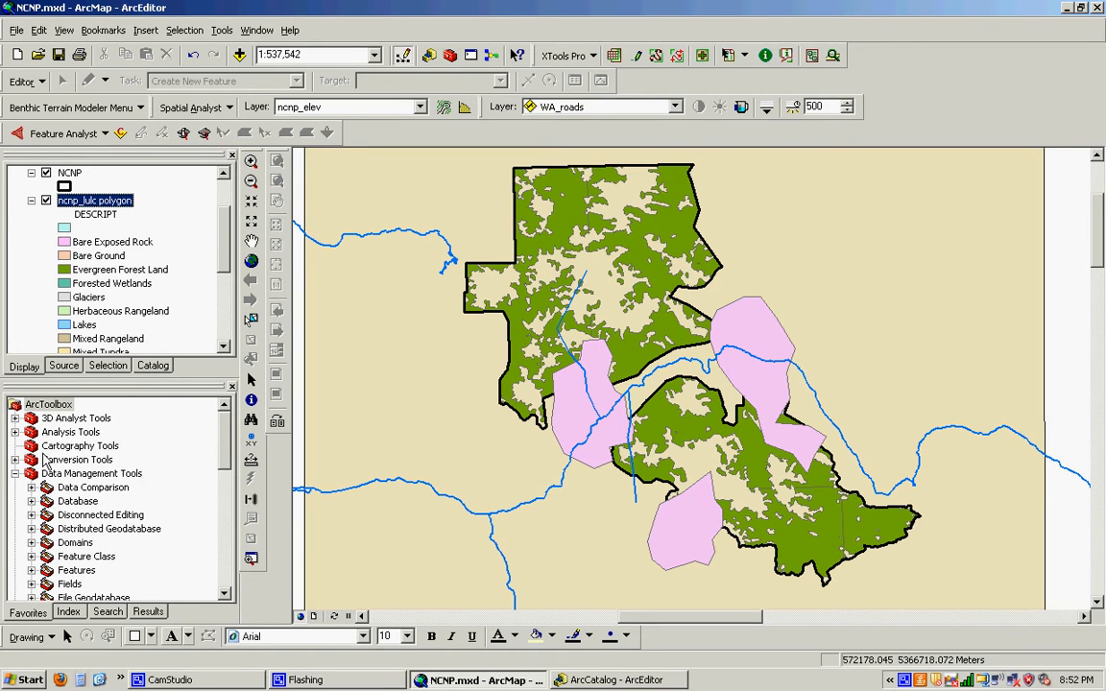
click(16, 473)
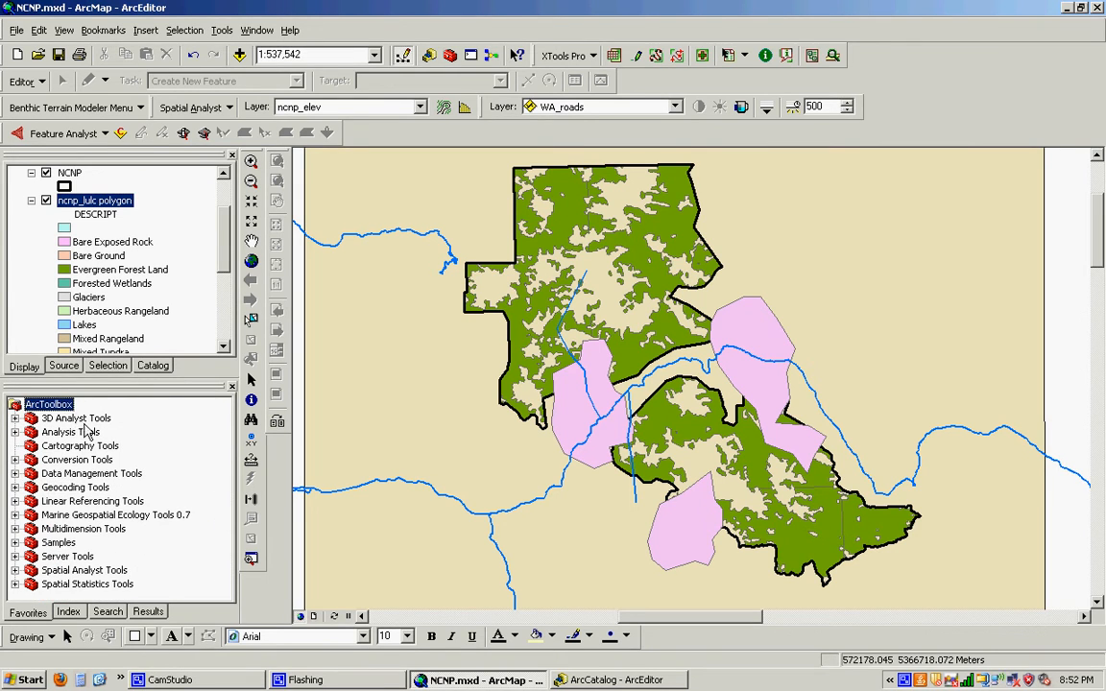
click(15, 433)
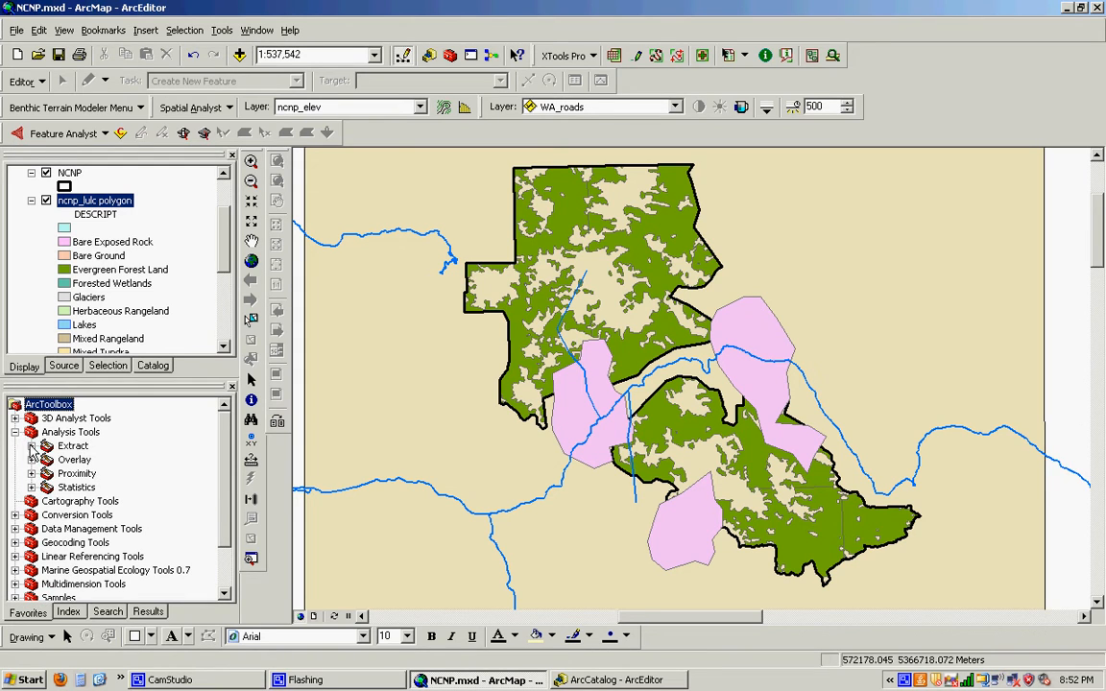
click(32, 460)
click(32, 460)
click(31, 473)
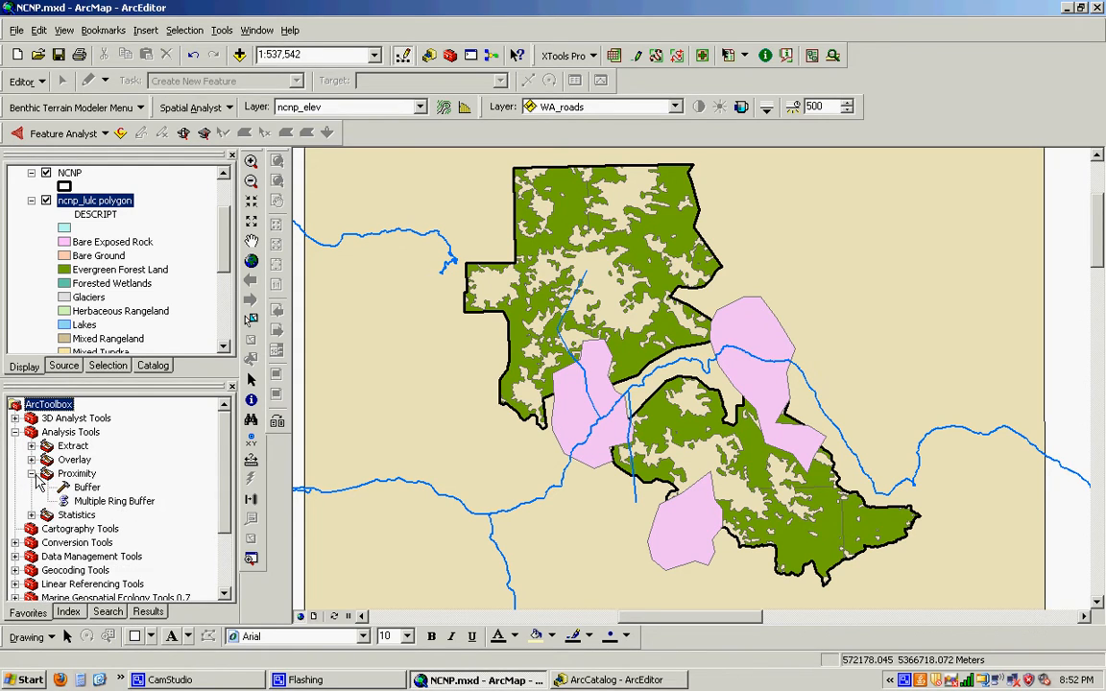
click(88, 488)
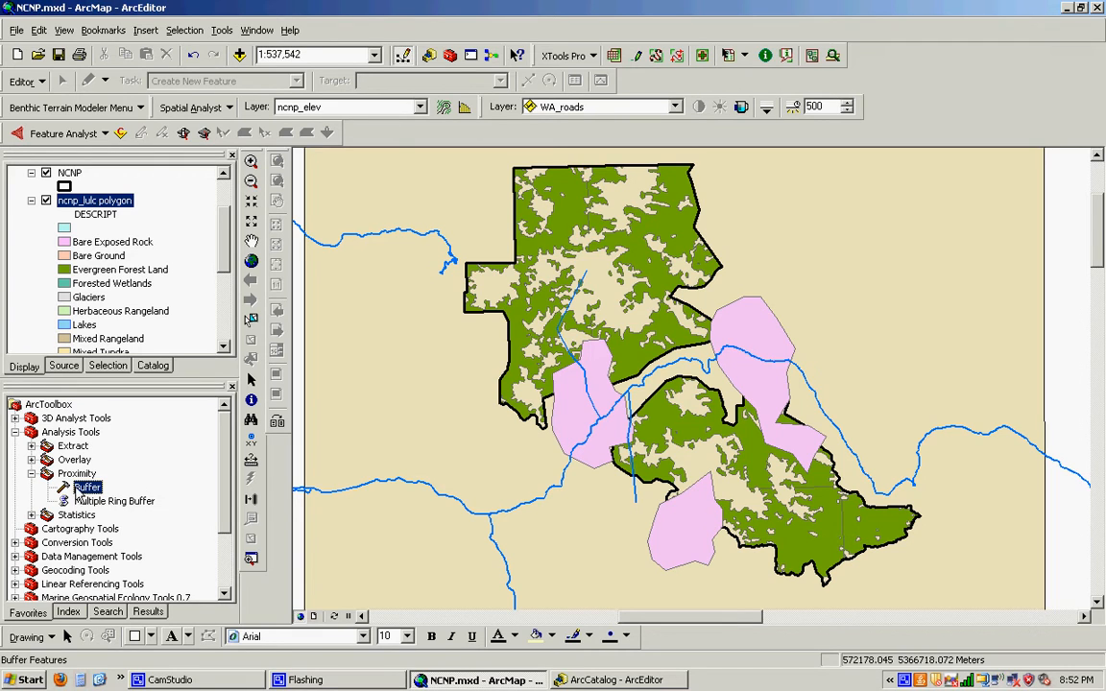
double_click(88, 487)
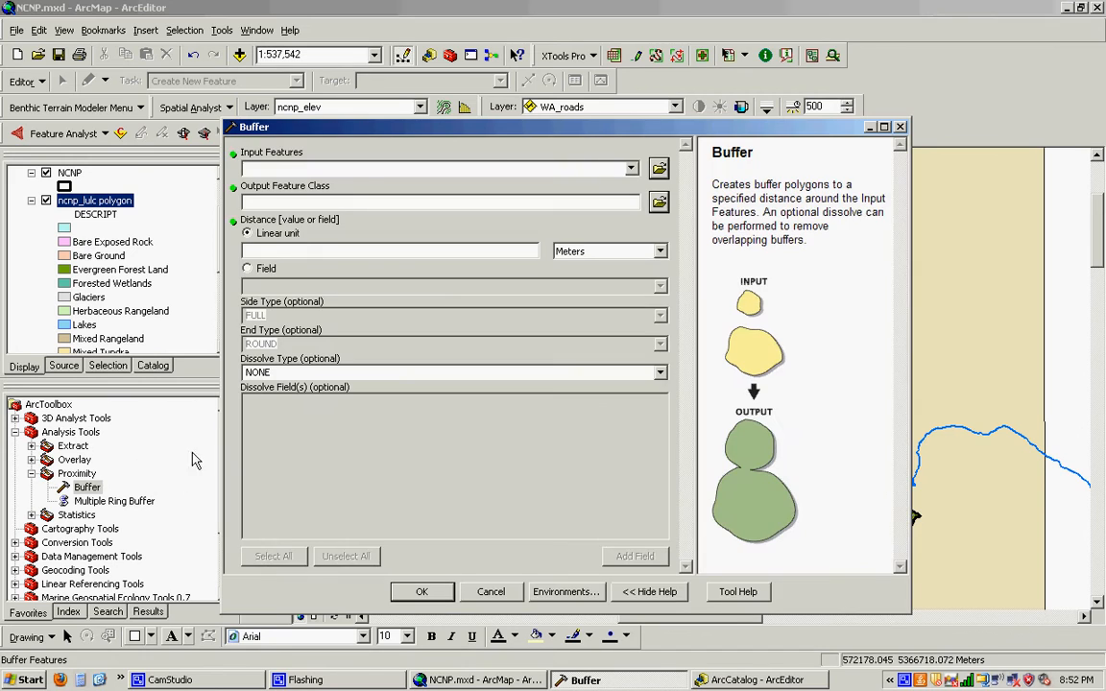
- Buffer the prey polygon layer by 2000 meters, saving the output in the data_ncnp folder as prey_Buff.shp
click(631, 171)
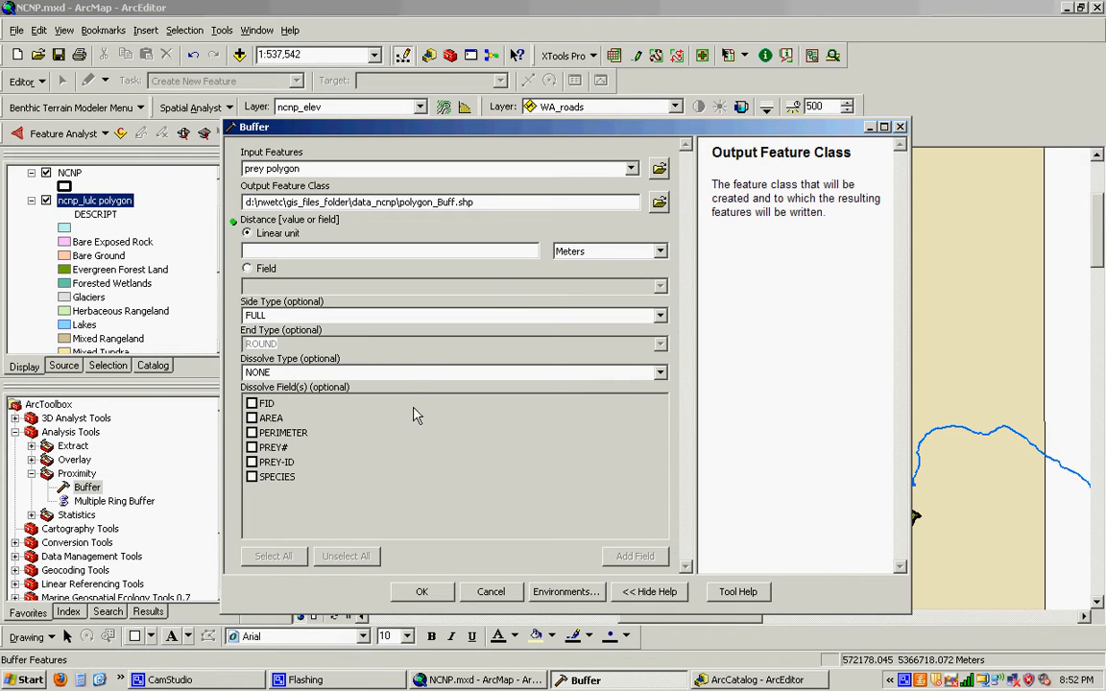
click(461, 250)
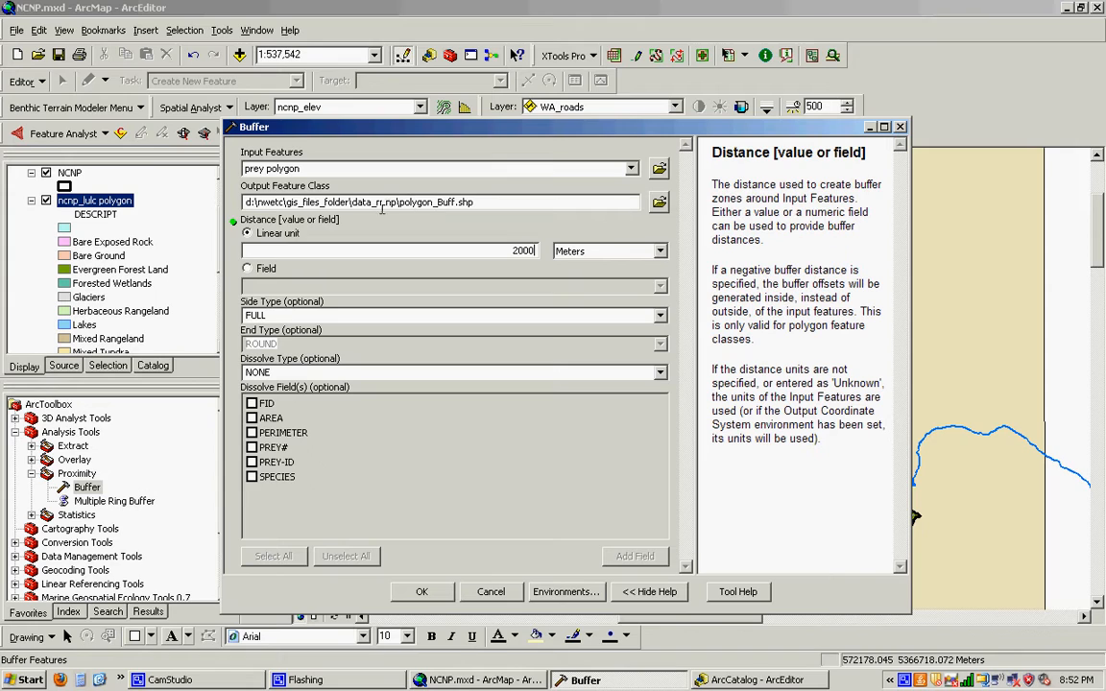
click(433, 203)
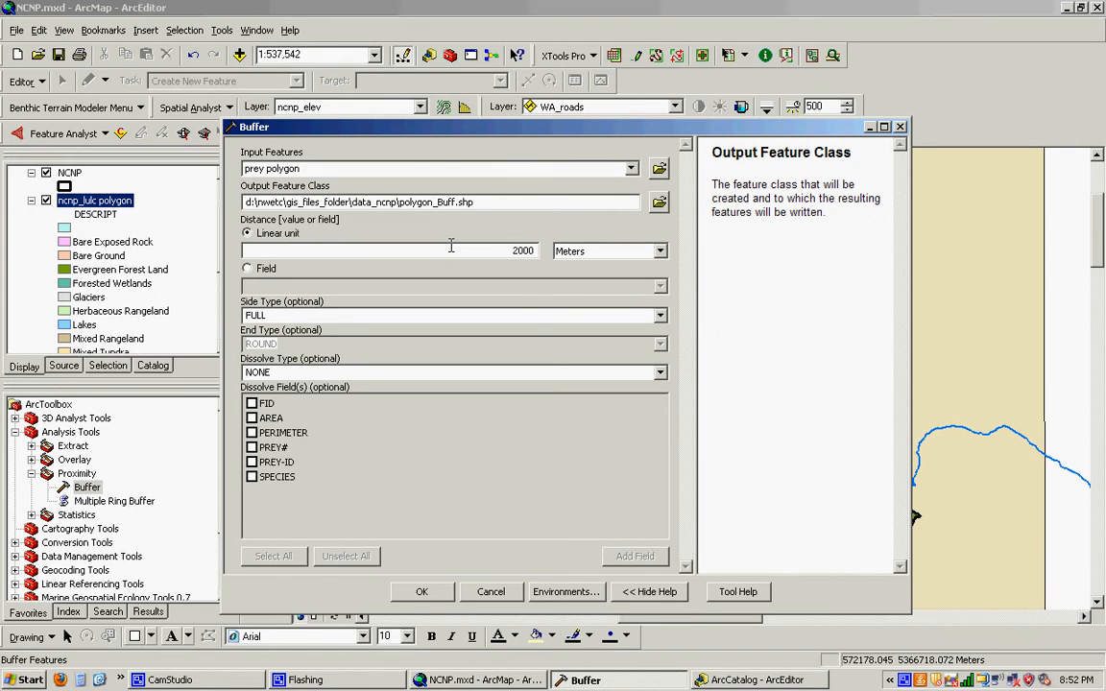
key(BackSpace)
key(BackSpace)
key(BackSpace)
key(BackSpace)
key(BackSpace)
key(BackSpace)
key(BackSpace)
text(prey)
click(419, 594)
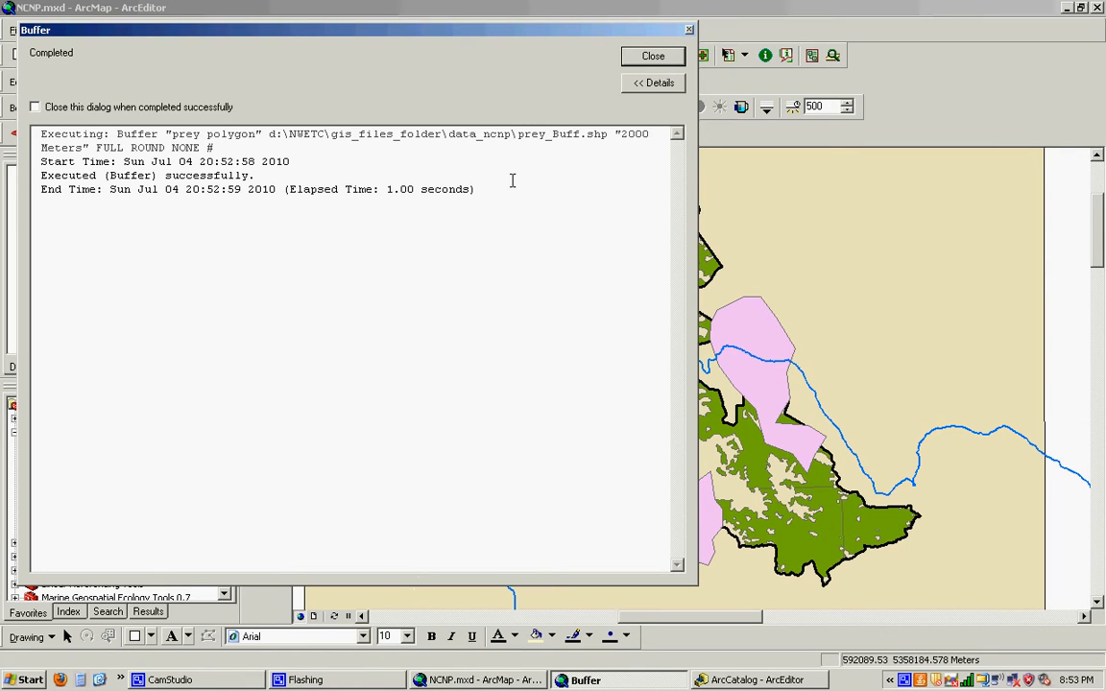
click(653, 56)
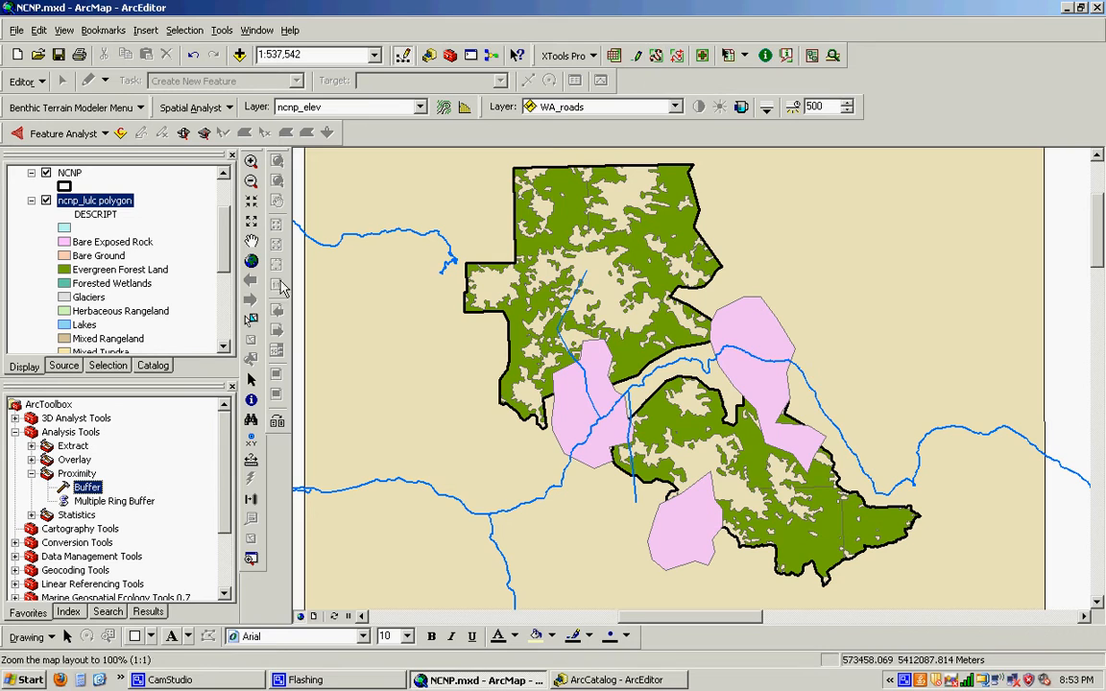
- Add prey_Buff.shp from the data_NCNP folder to the map
scroll(227, 226, up, 2)
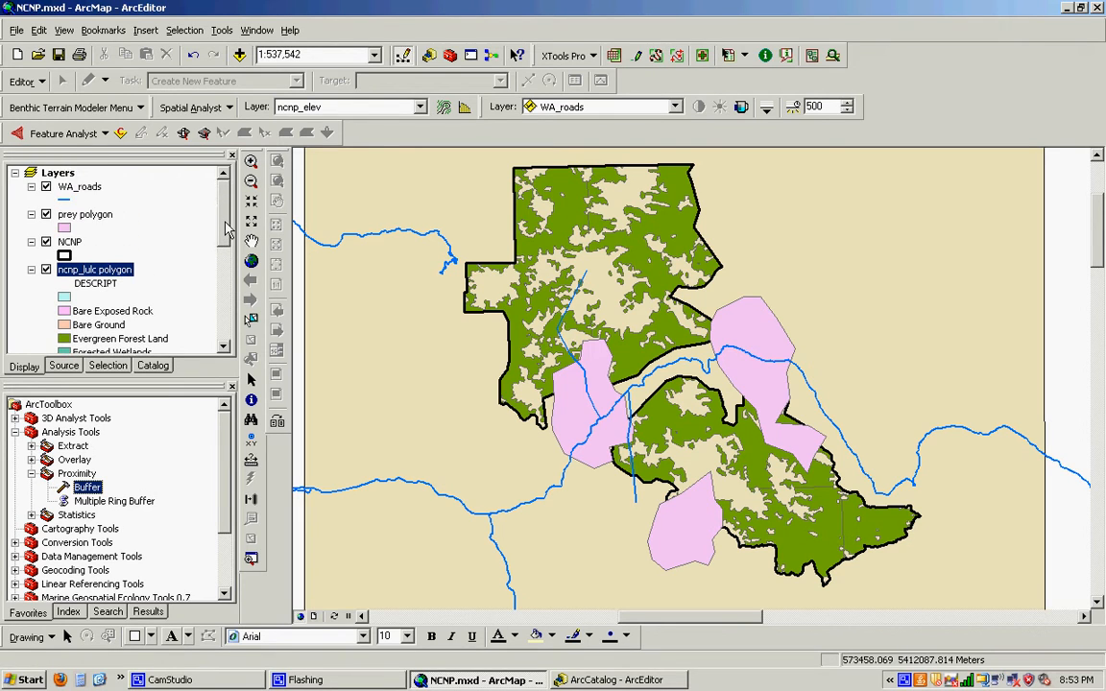
click(239, 54)
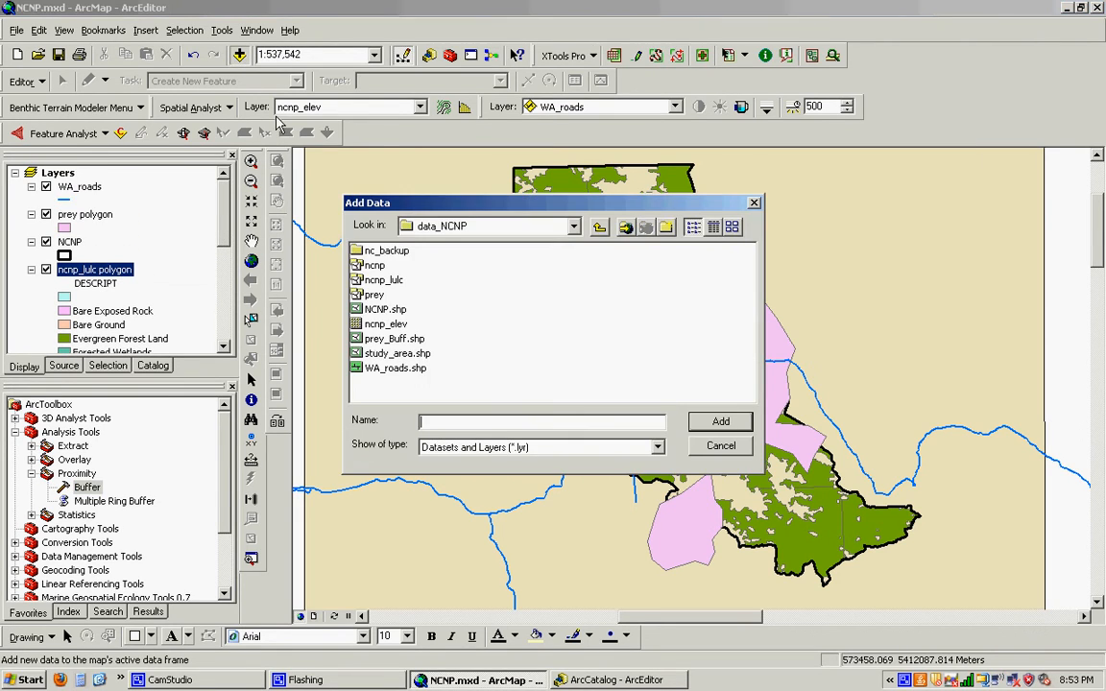
click(373, 338)
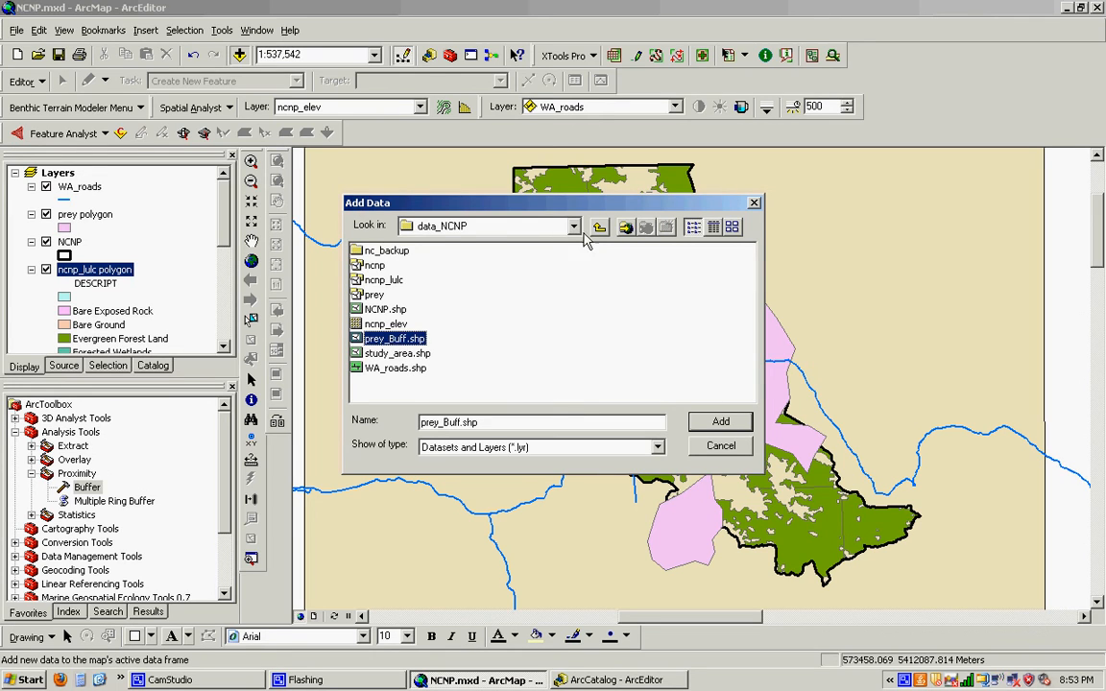
click(720, 425)
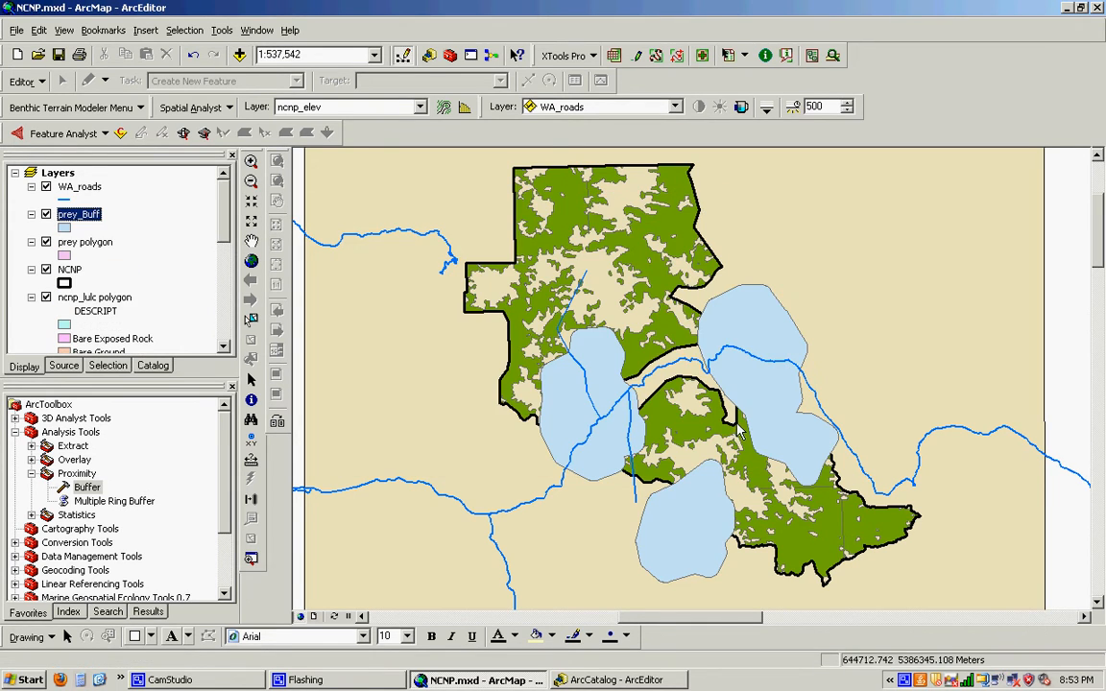
- Set the fill color of the prey_Buff layer's symbol to bright red
click(64, 227)
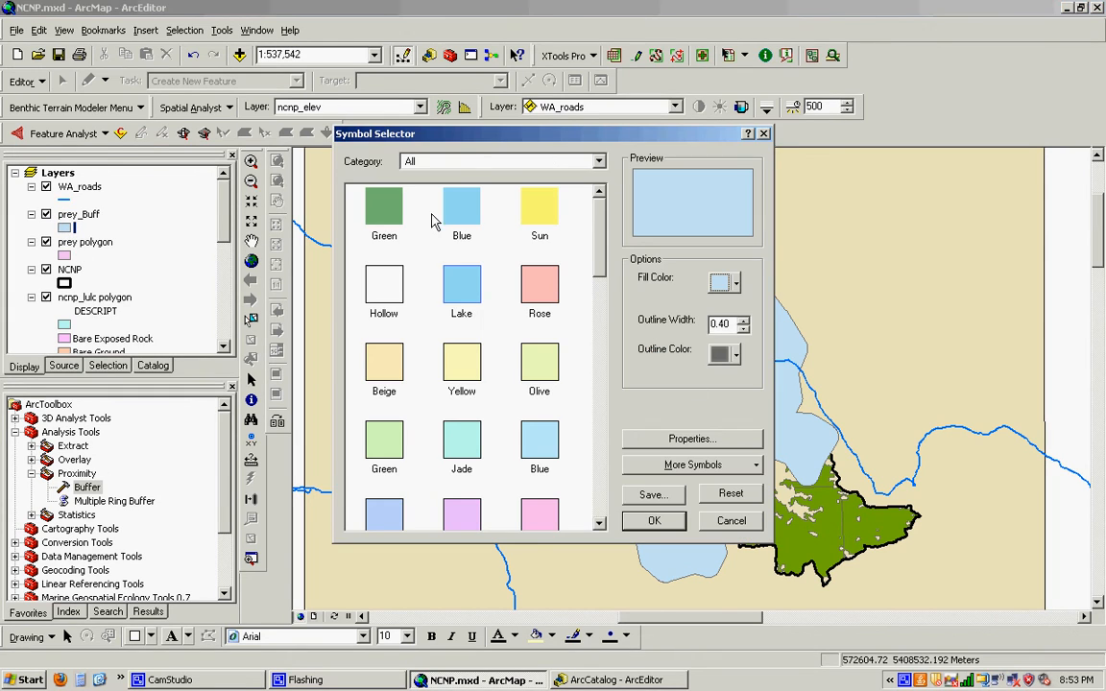
click(736, 355)
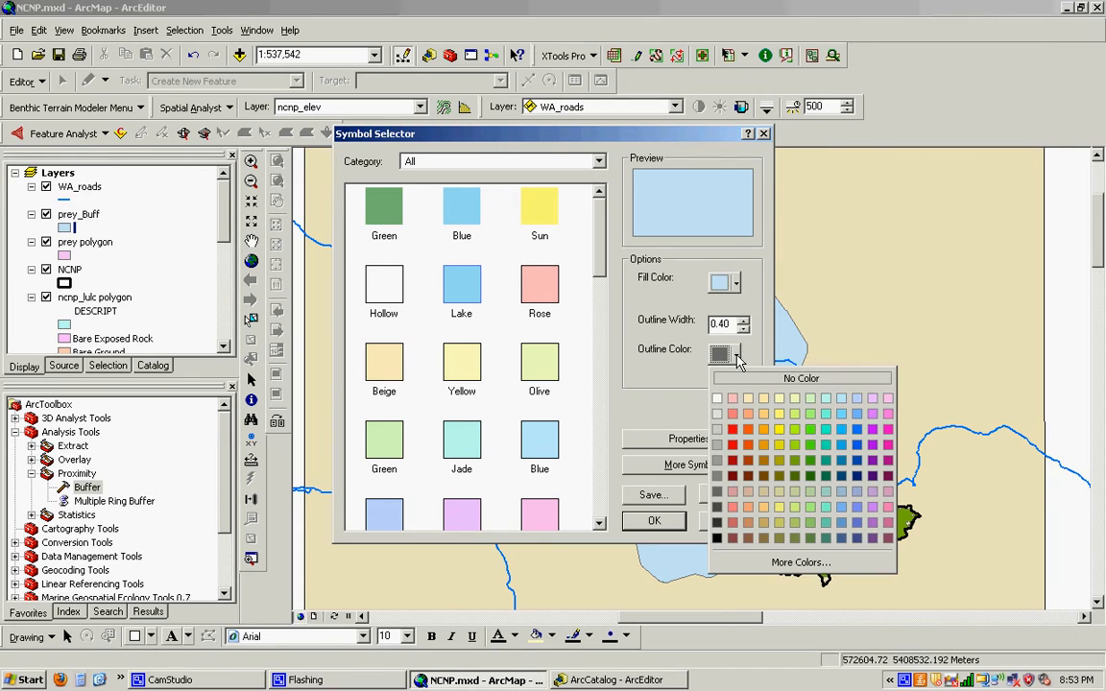
click(736, 282)
click(735, 282)
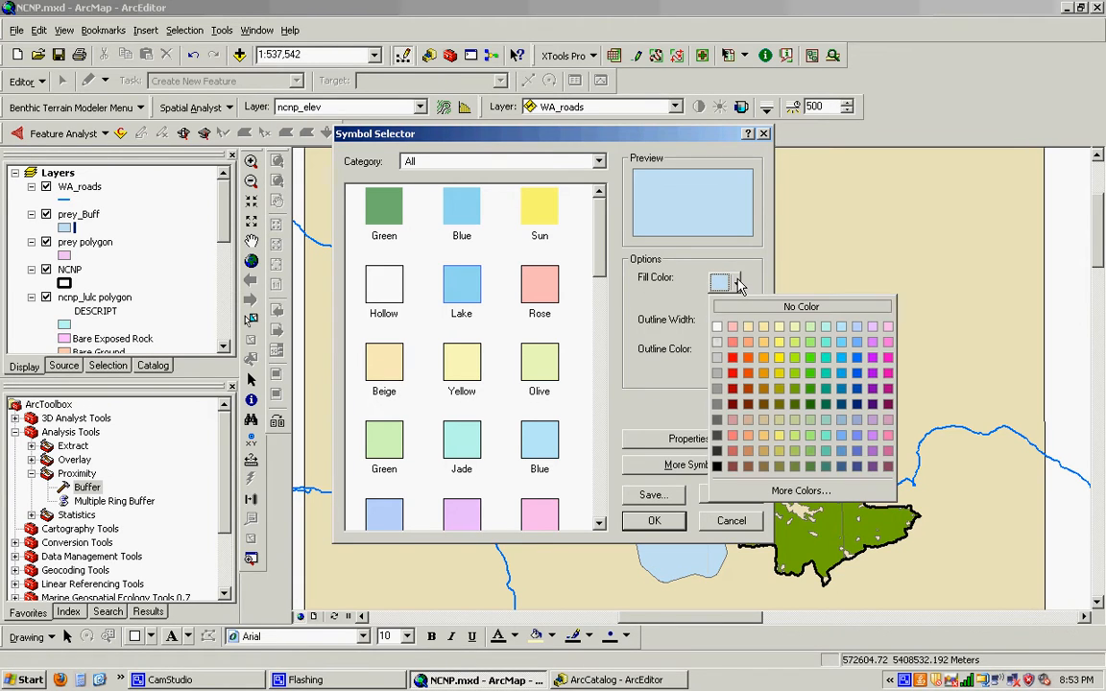
click(747, 359)
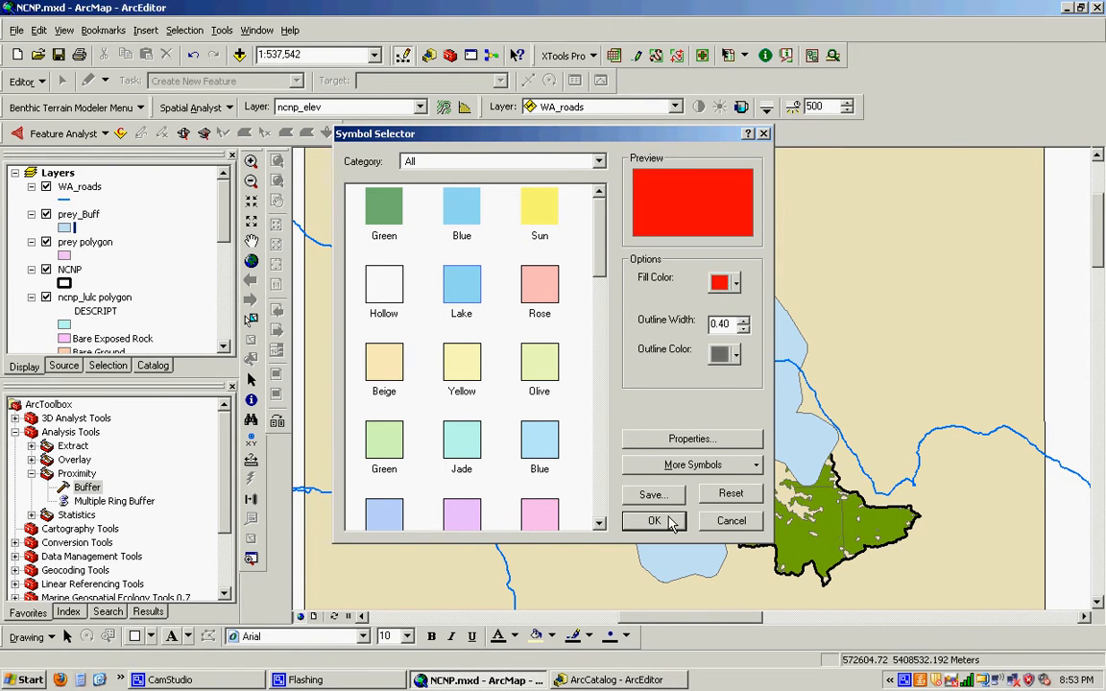
click(654, 521)
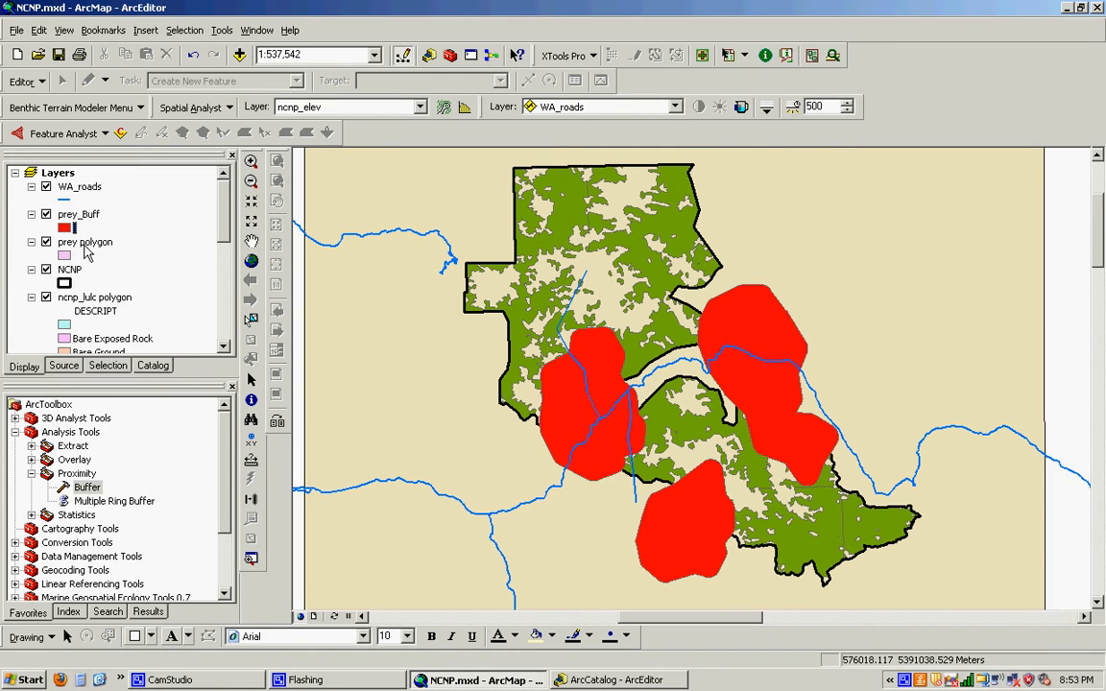
- Move the prey polygon layer above prey_Buff in the layer order
drag(84, 248, 70, 214)
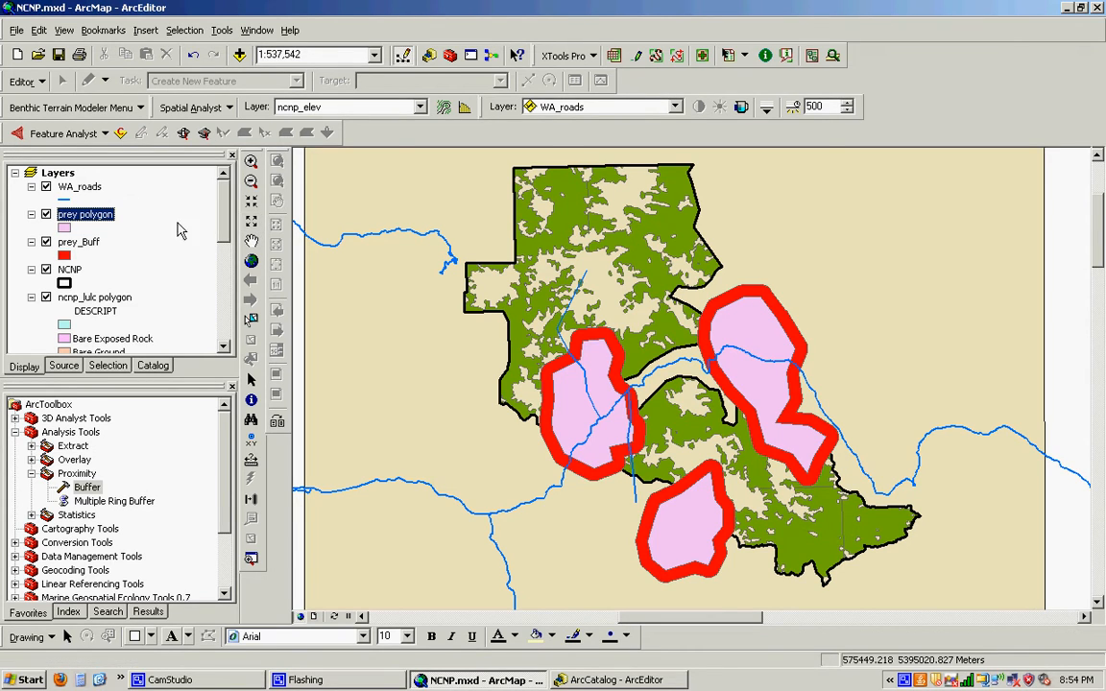
- View the full extent of the WA_roads layer and zoom in around the study area
right_click(100, 190)
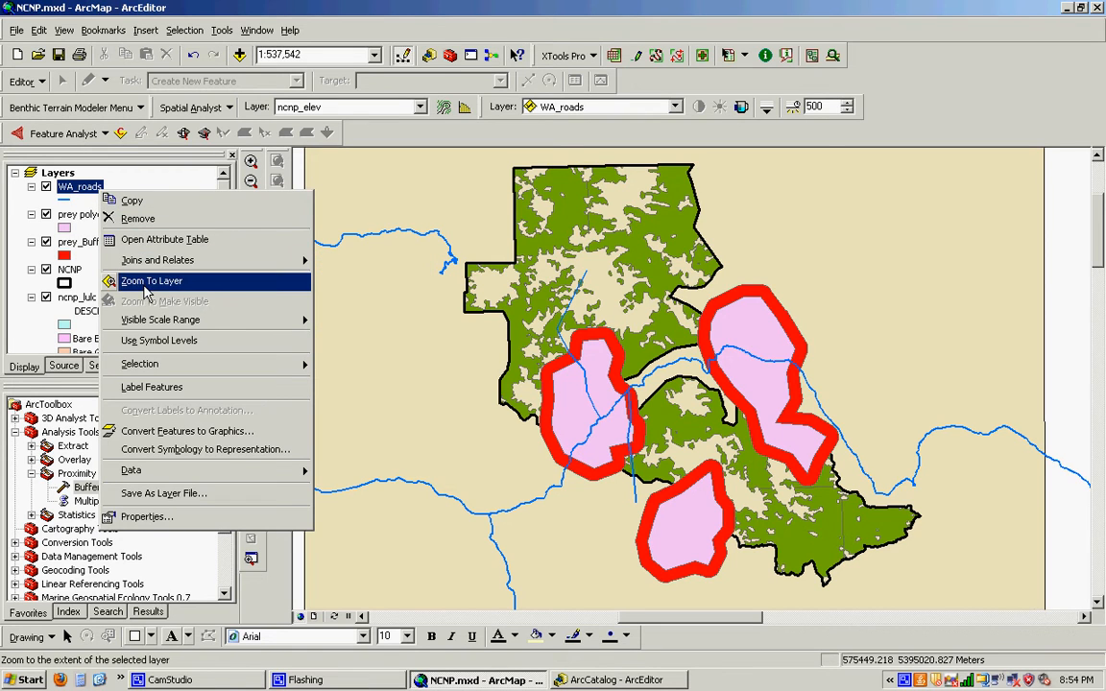
click(151, 281)
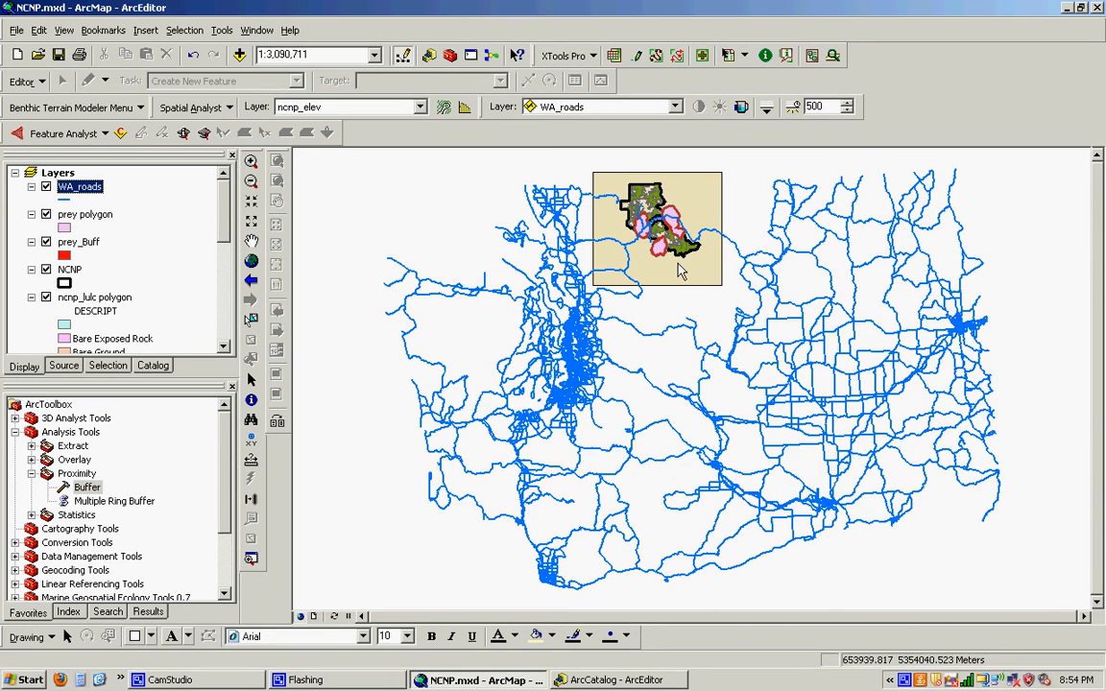
click(250, 161)
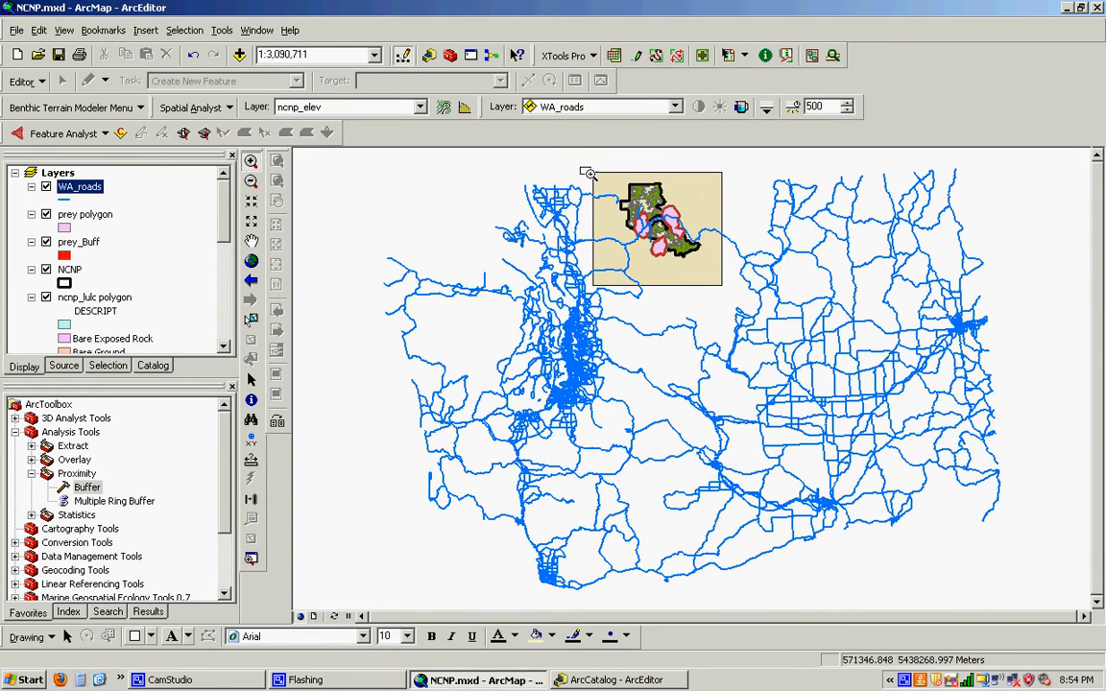
drag(580, 168, 733, 305)
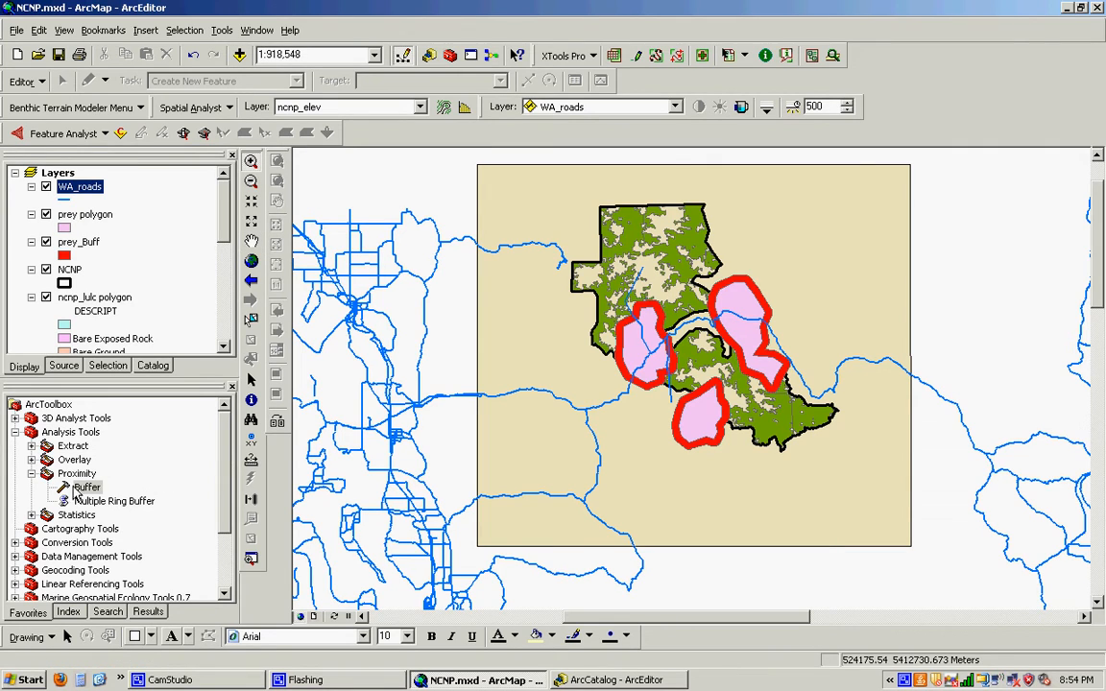
- Collapse the ncnp_lulc polygon legend and open the Clip tool from the Extract toolset of the Analysis Tools
click(32, 447)
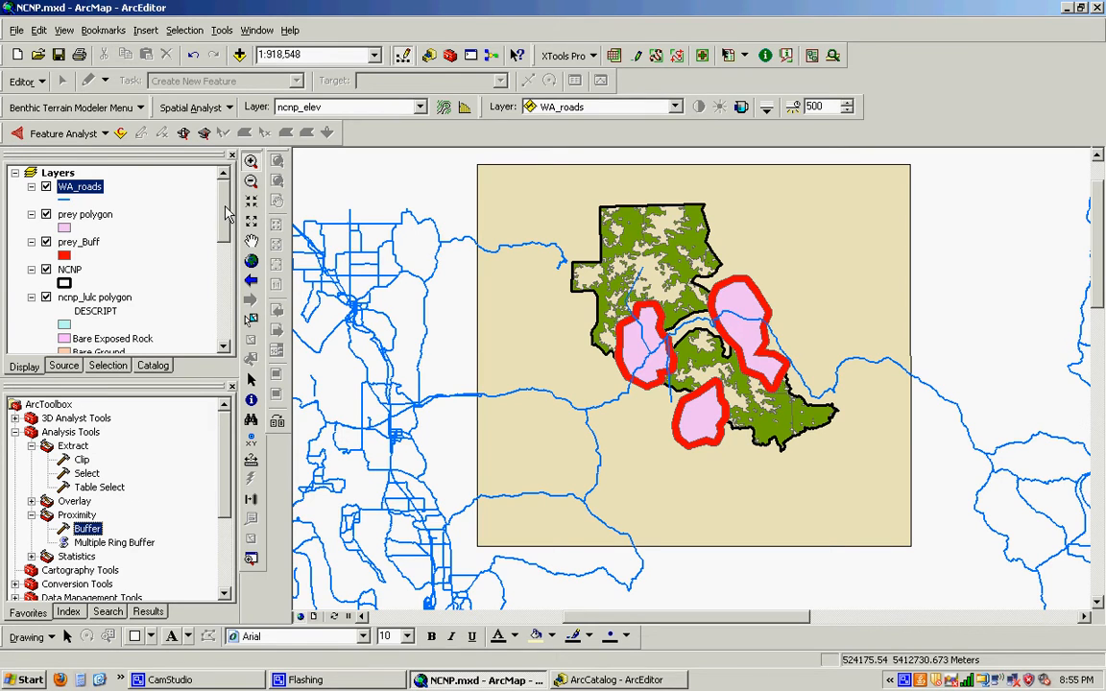
click(32, 297)
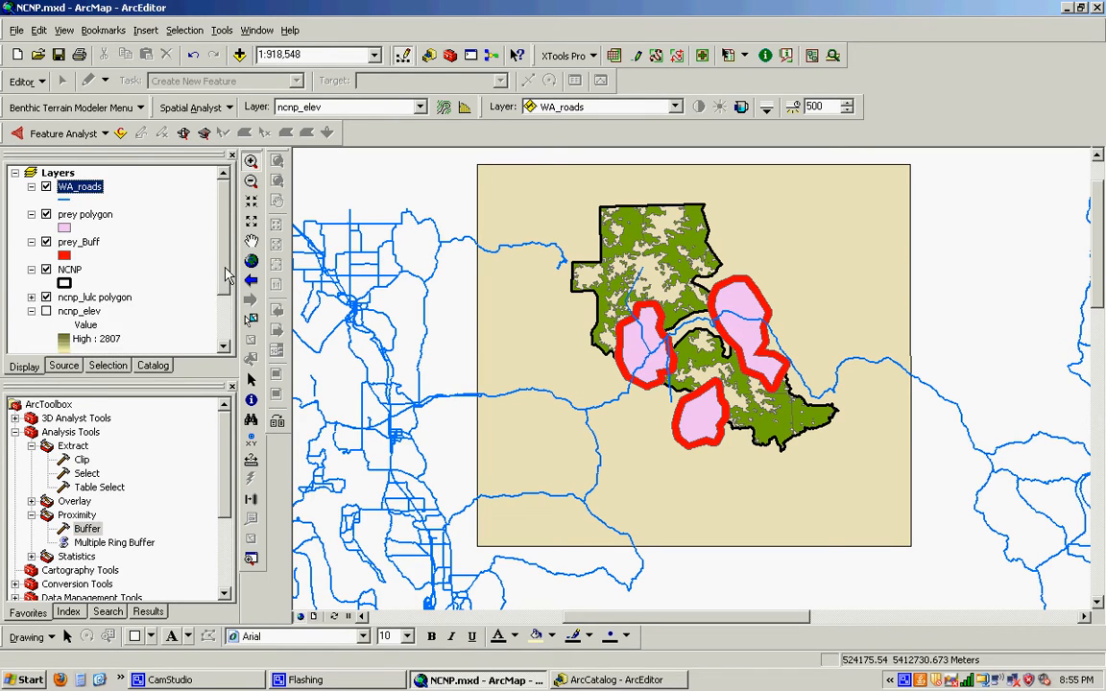
scroll(228, 275, down, 2)
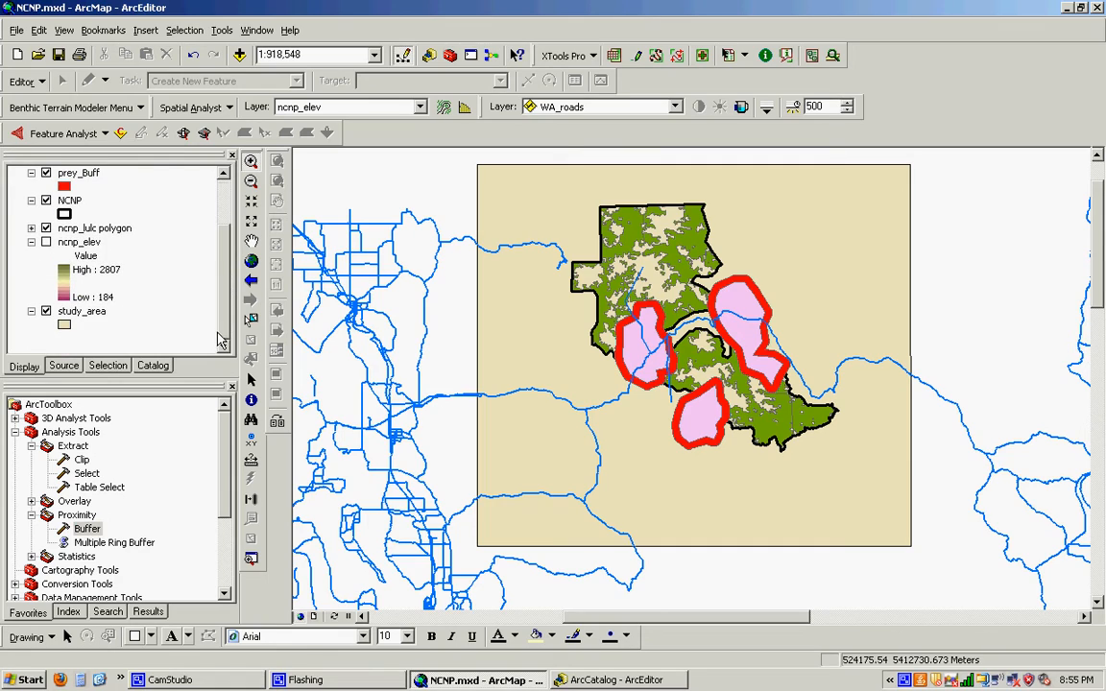
double_click(82, 462)
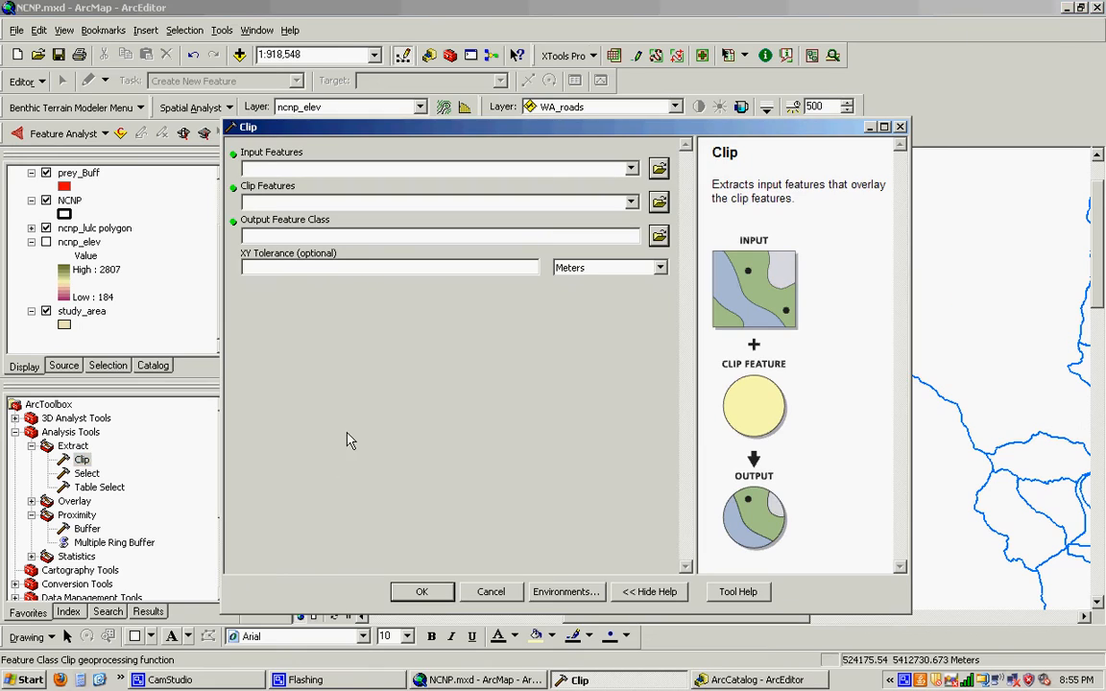
- Clip WA_roads with study_area as the clip features, saving the output in the data_NCNP folder as WA_roads_Clip.shp
click(631, 168)
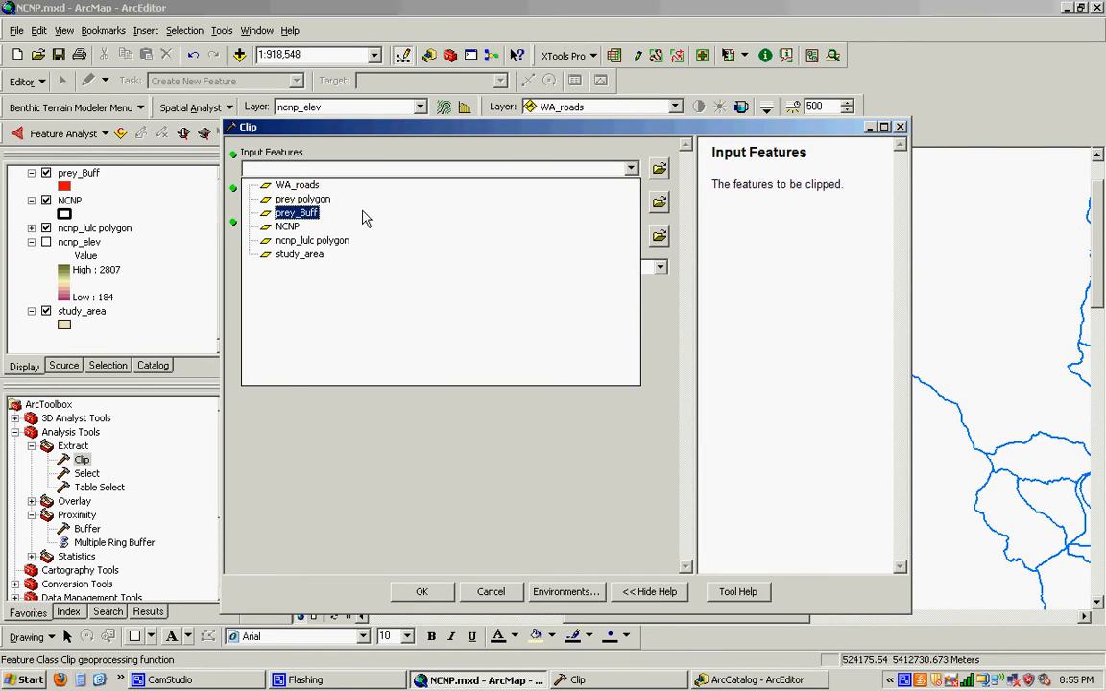
click(307, 185)
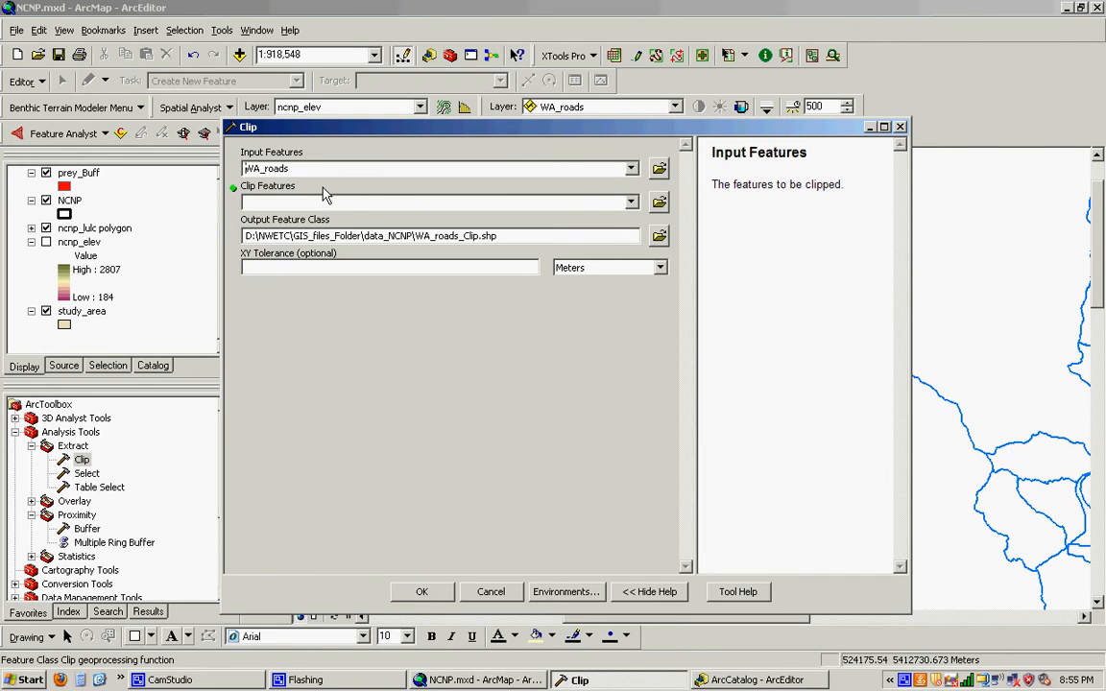
click(630, 203)
click(537, 283)
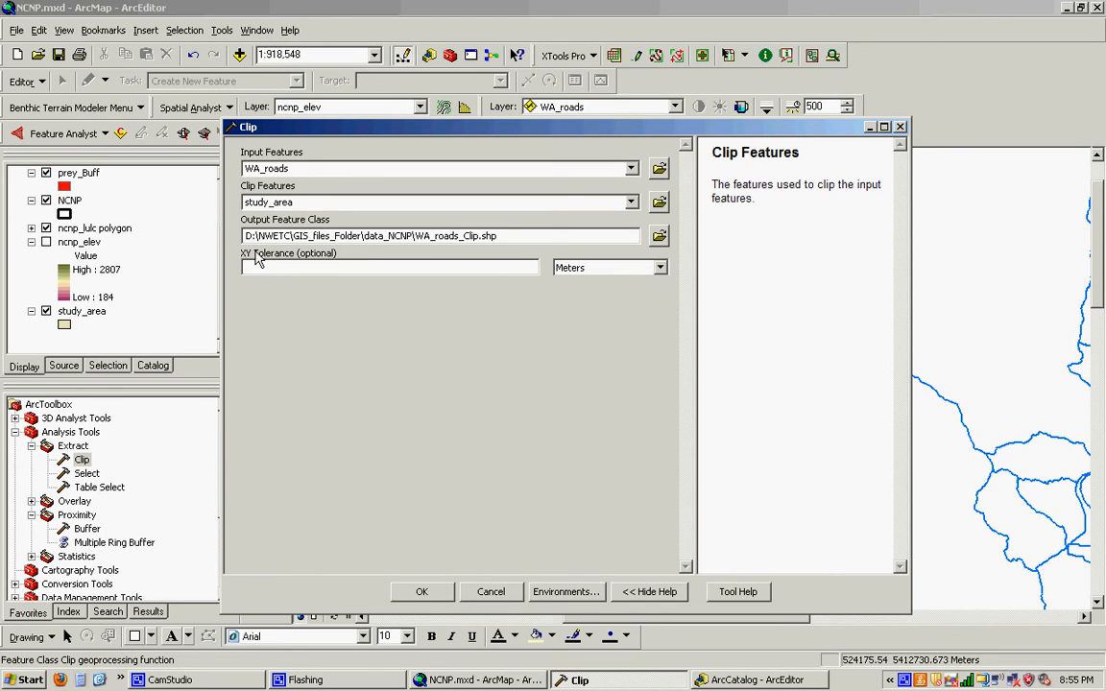
click(422, 591)
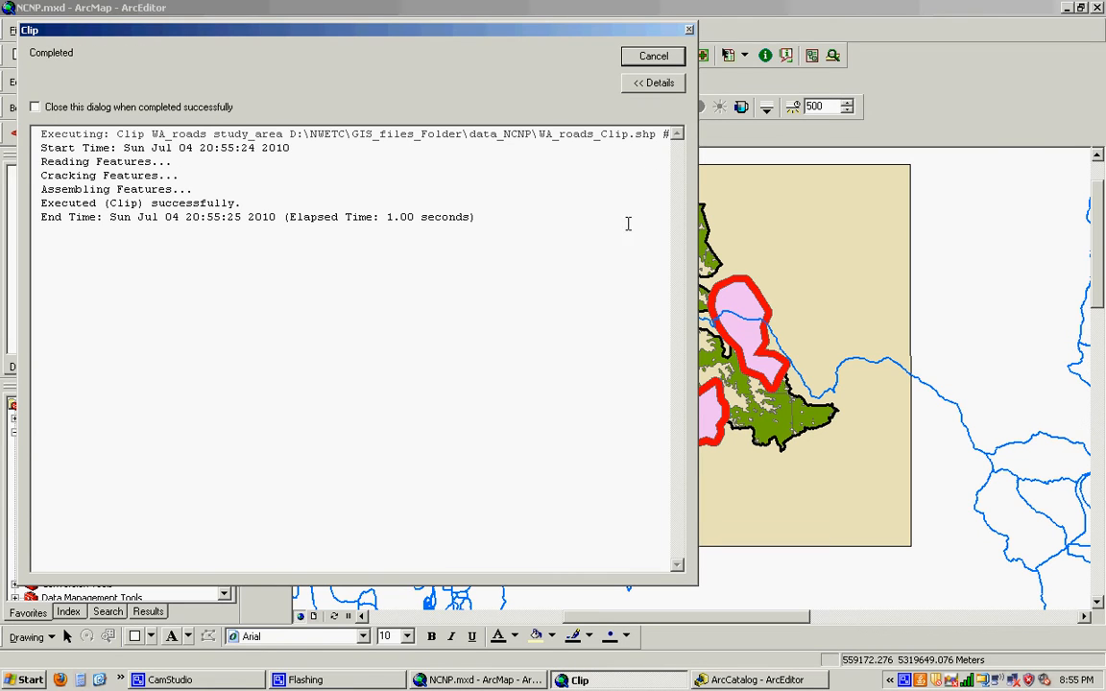
click(653, 56)
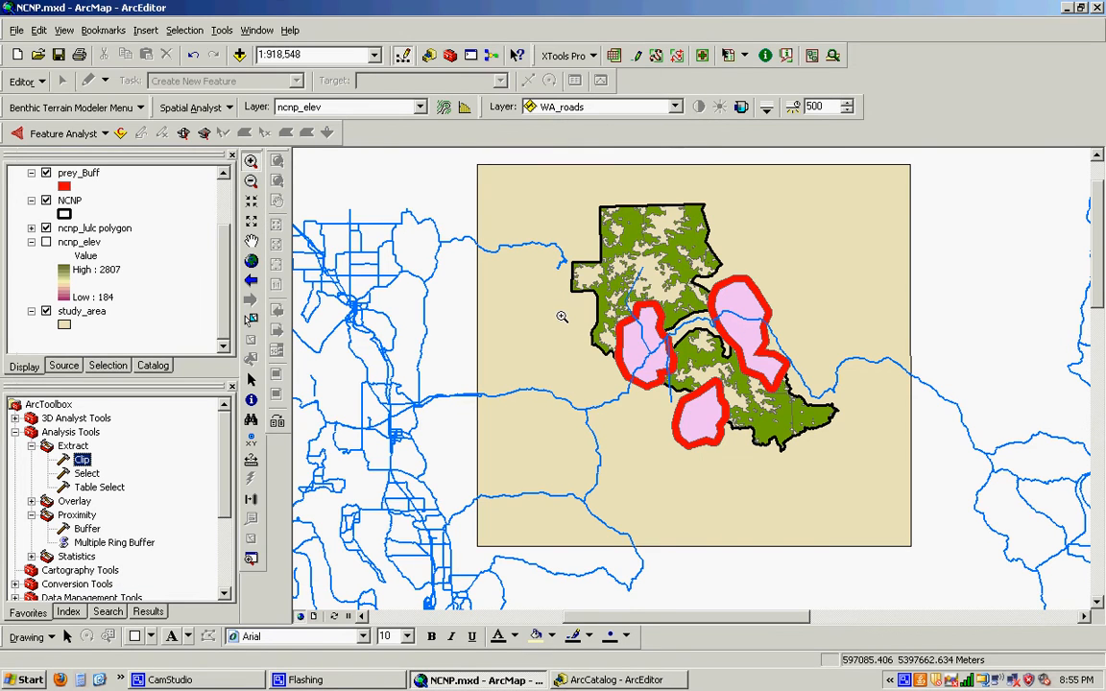
- Add WA_roads_Clip.shp from the data_NCNP folder to the map and hide the original WA_roads layer
scroll(219, 333, up, 2)
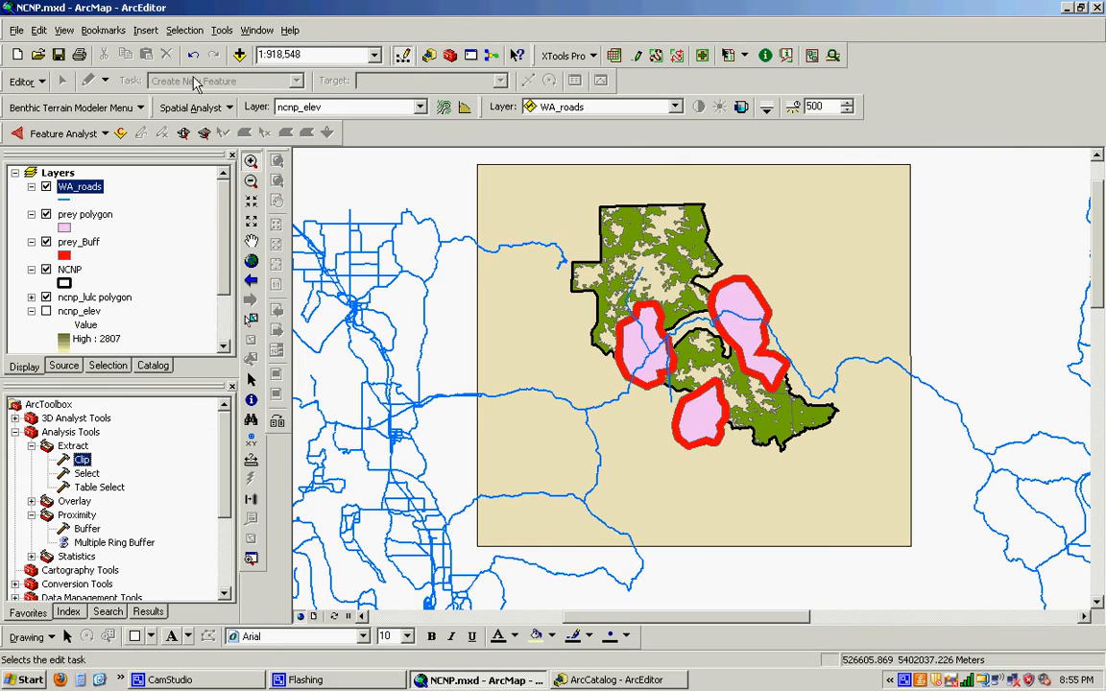
click(239, 54)
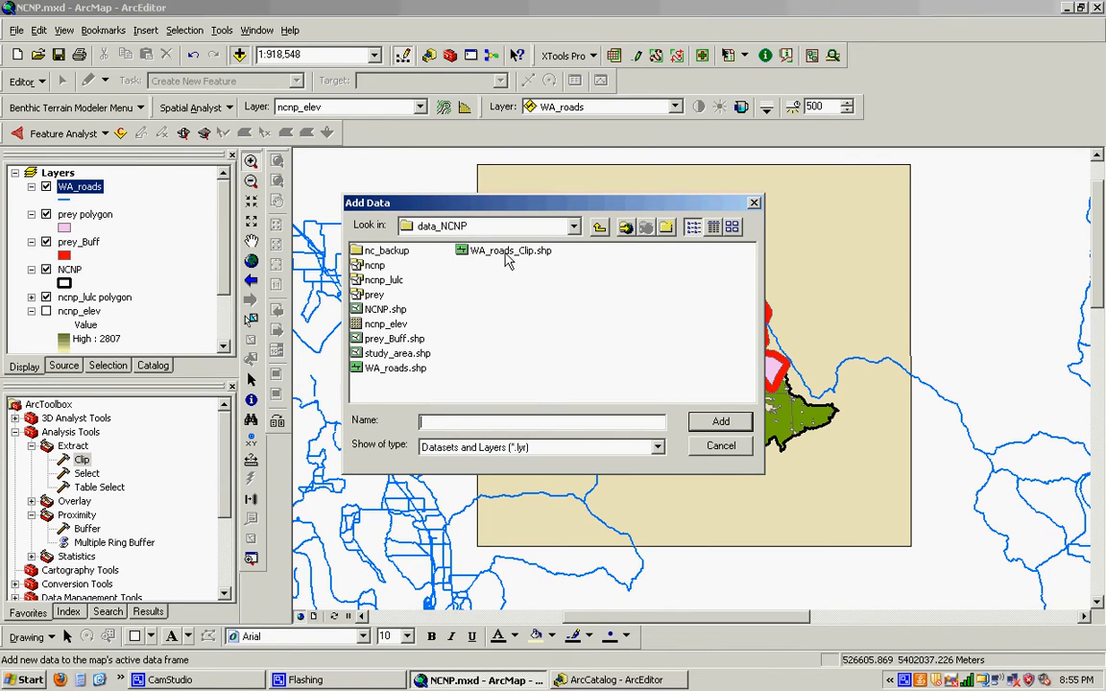
click(464, 251)
click(722, 427)
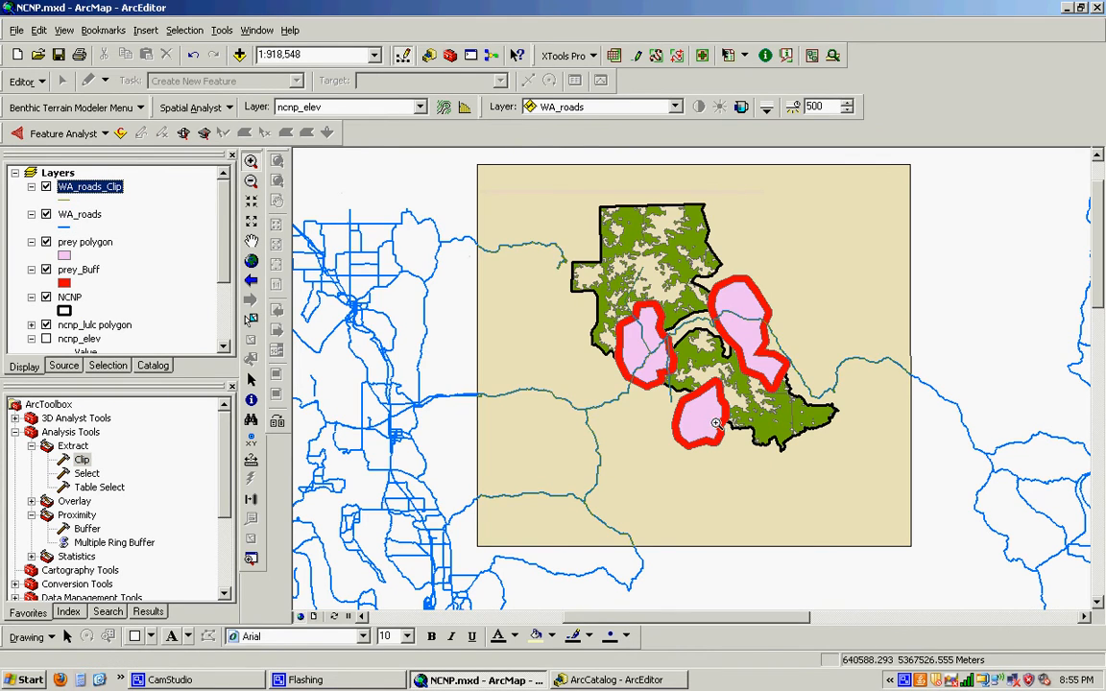
click(46, 214)
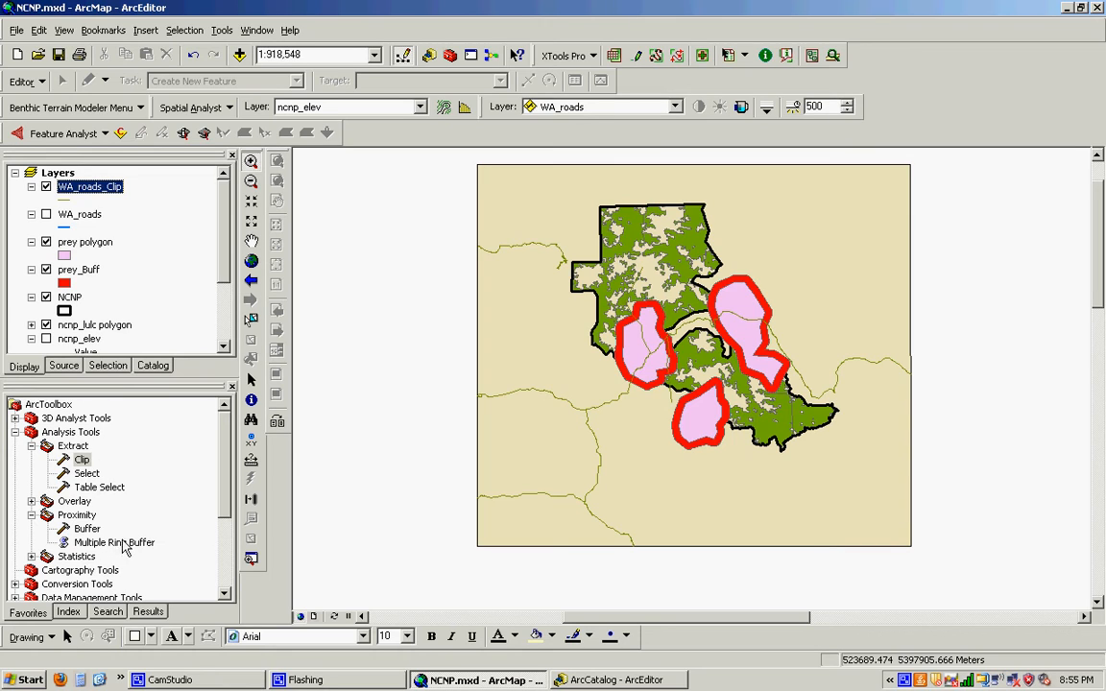
- Start the Buffer Wizard for the WA_roads_Clip features and specify a buffer distance of 500 meters
click(251, 499)
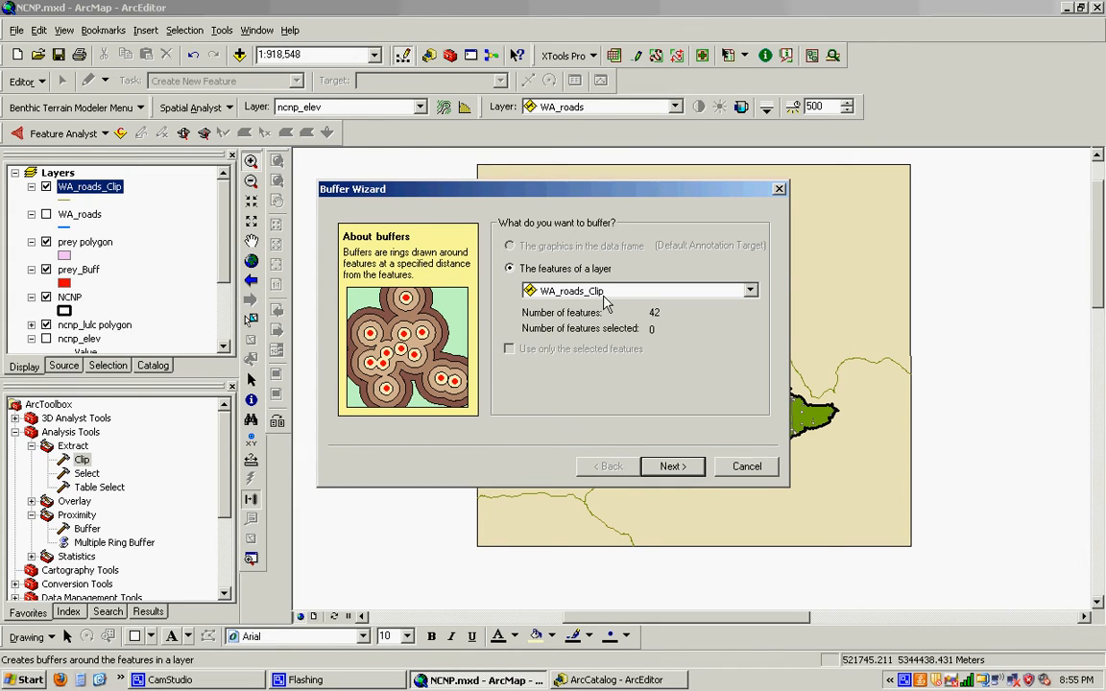
click(672, 467)
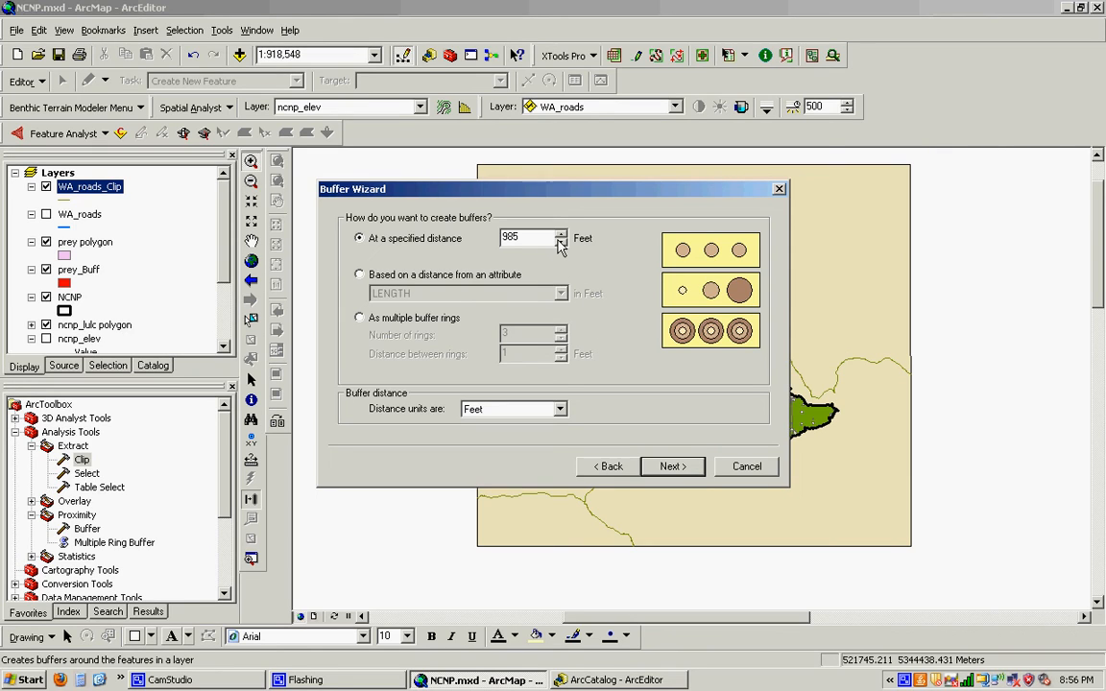
click(560, 411)
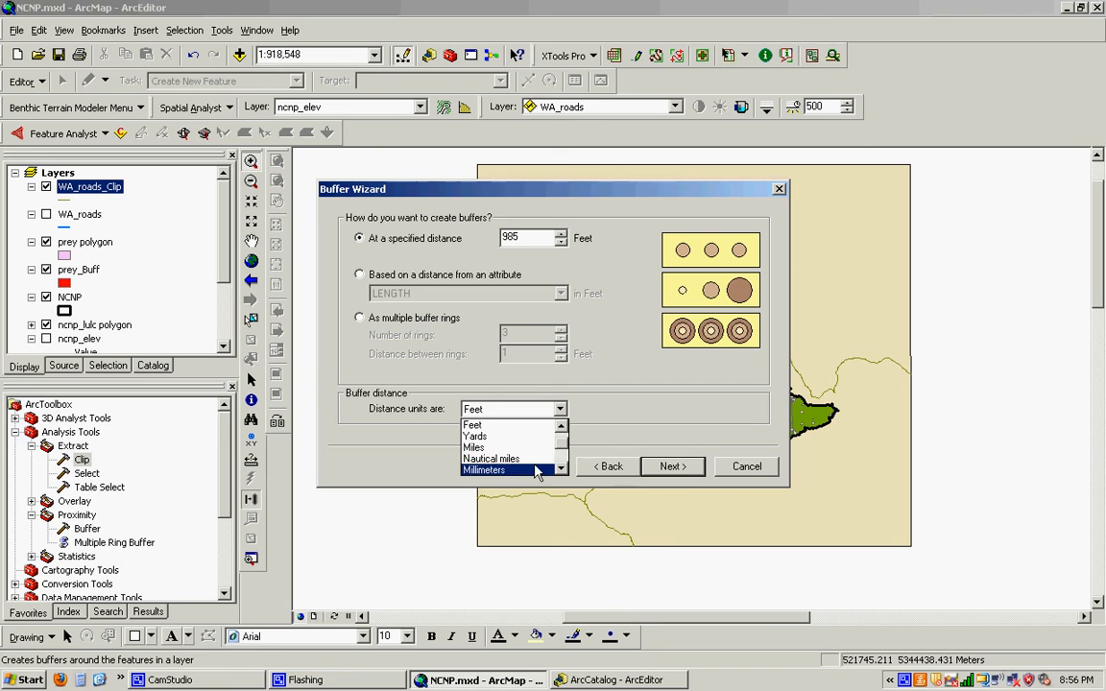
drag(562, 451, 562, 462)
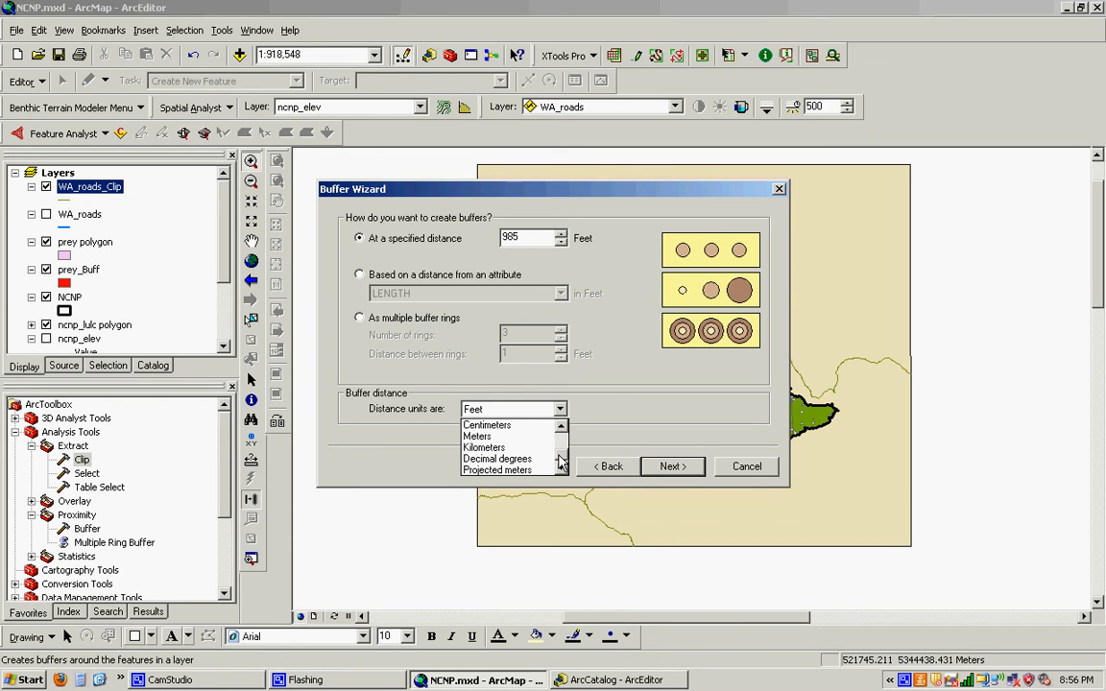
click(487, 436)
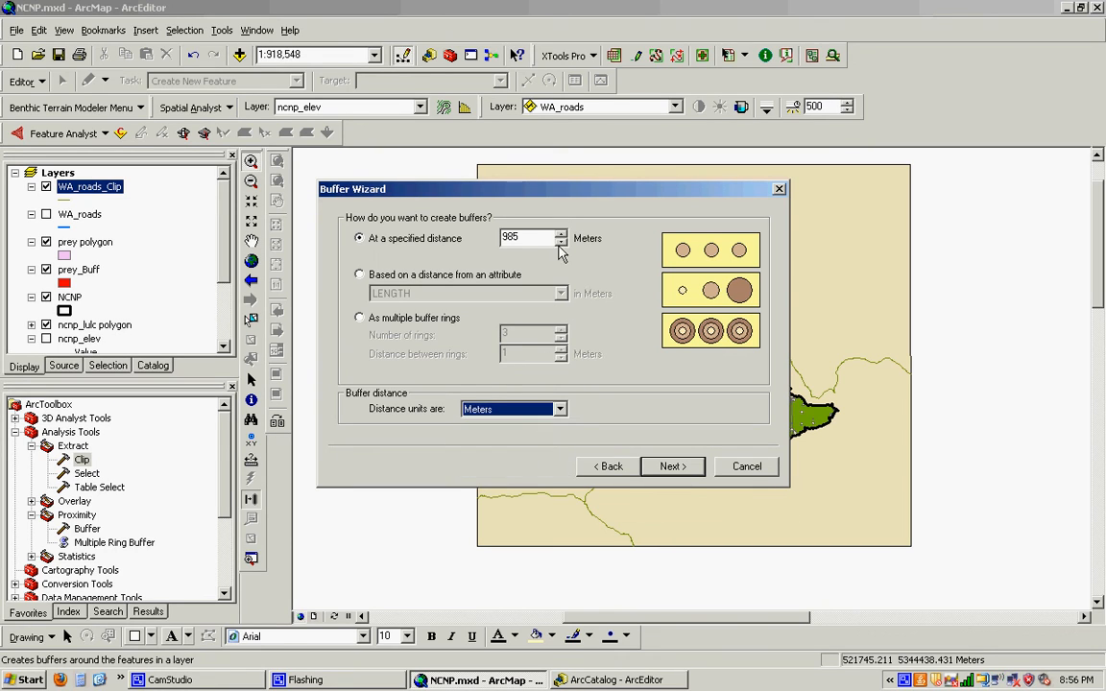
drag(530, 238, 453, 232)
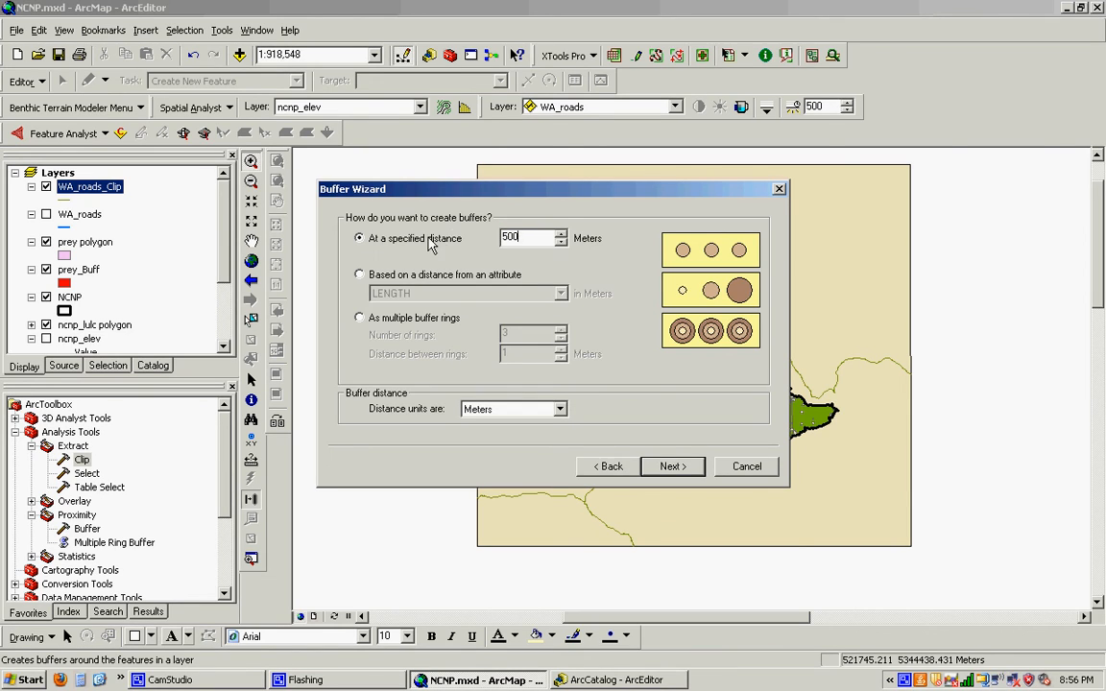
click(675, 468)
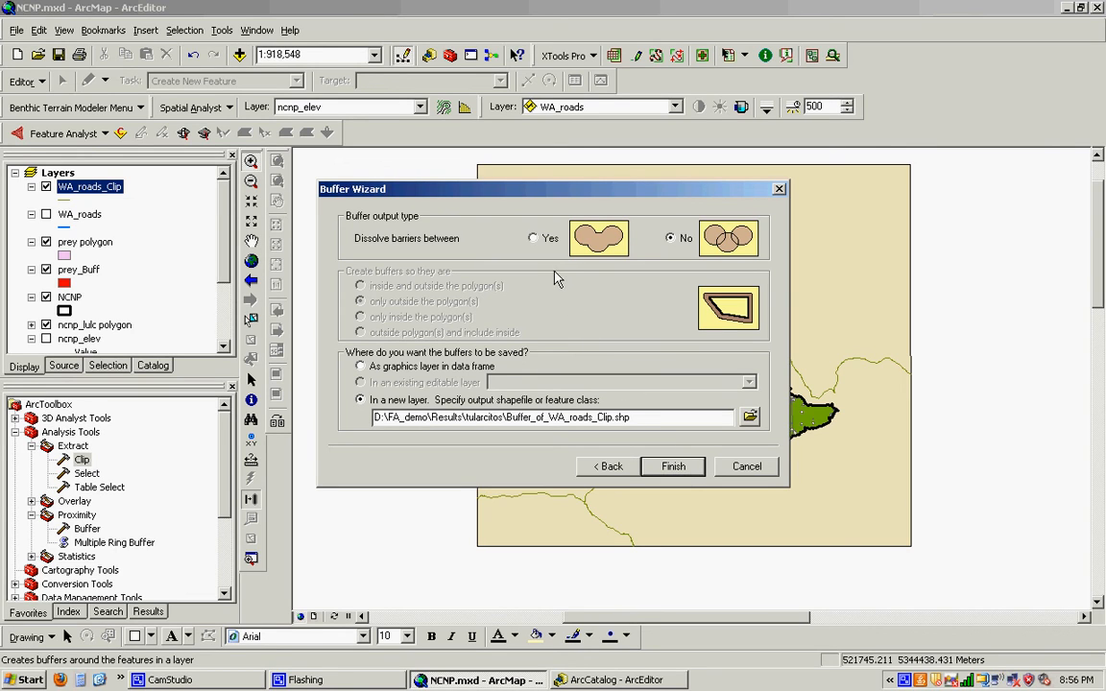
- Dissolve barriers between the road buffers and create them as Buffer_of_WA_roads_Clip.shp in D:\NWETC\GIS_files_Folder\data_NCNP
mouse_move(544, 191)
mouse_down()
mouse_move(772, 534)
mouse_move(1040, 584)
mouse_move(548, 516)
mouse_move(558, 156)
mouse_move(544, 211)
mouse_up()
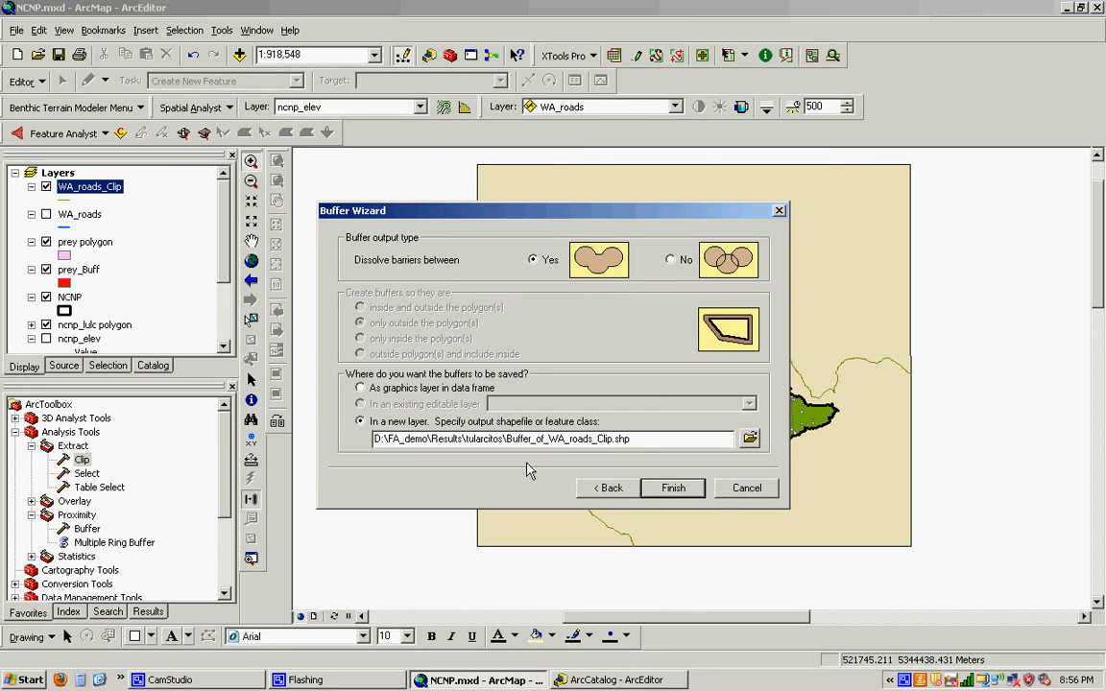
click(750, 440)
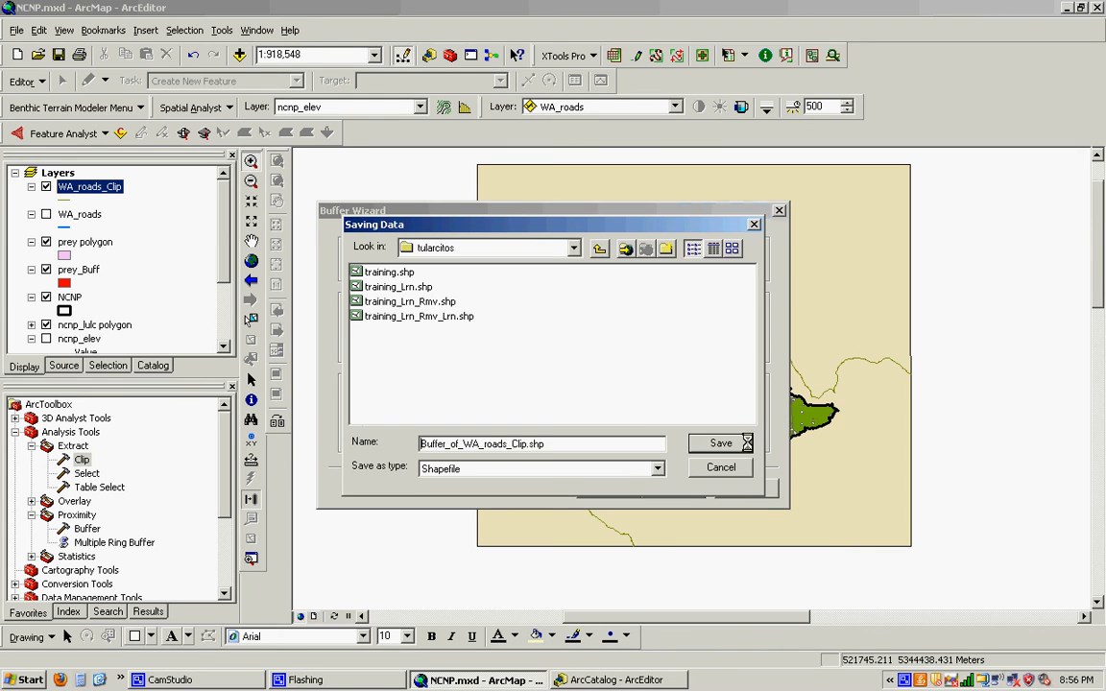
click(573, 249)
click(536, 308)
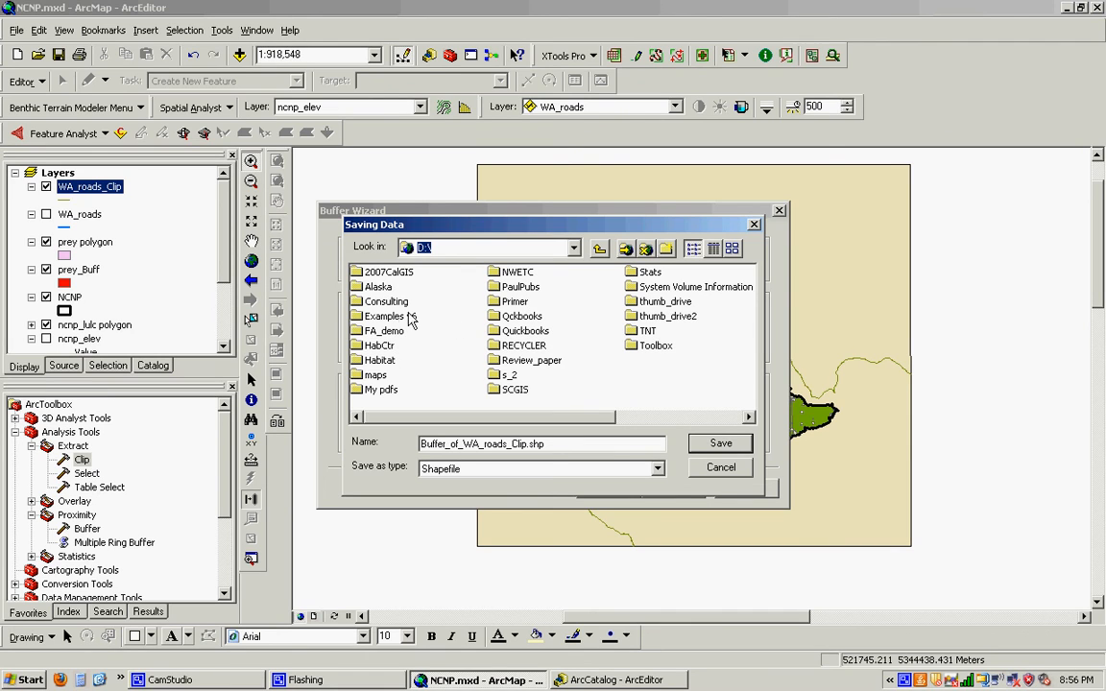
double_click(514, 273)
double_click(394, 287)
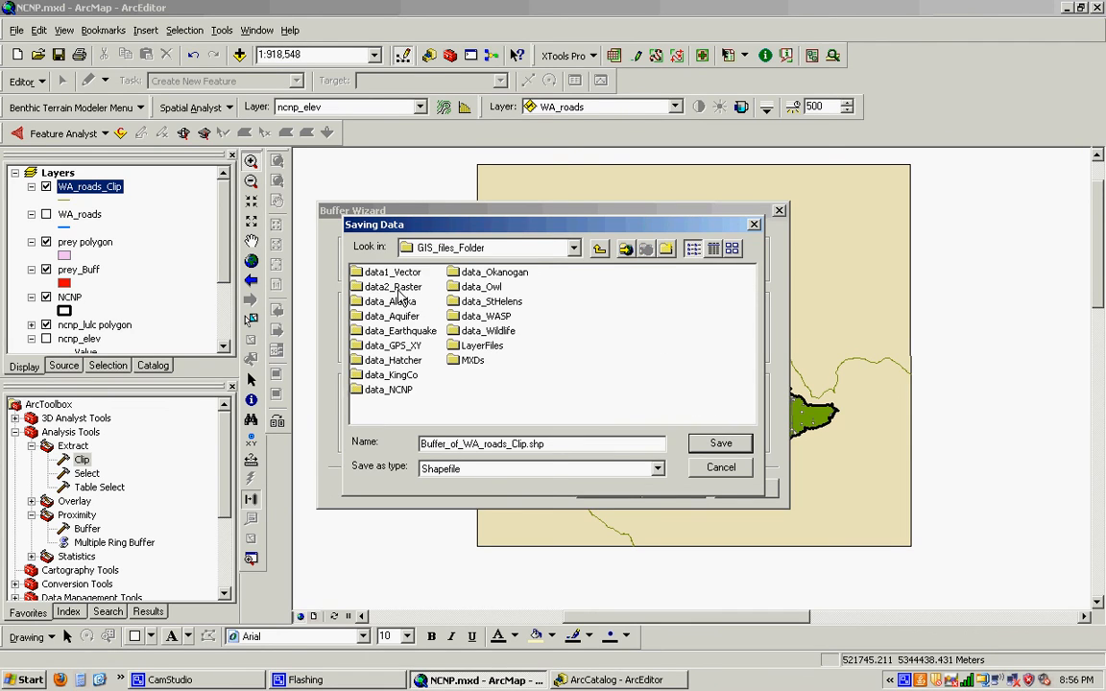
click(403, 390)
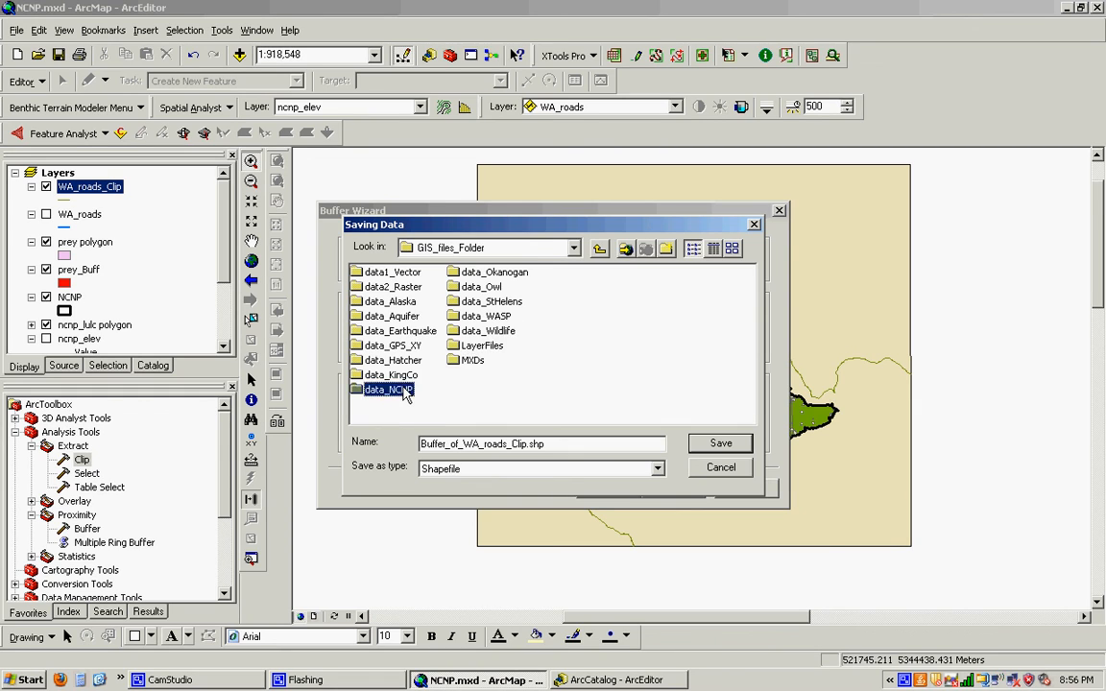
double_click(403, 389)
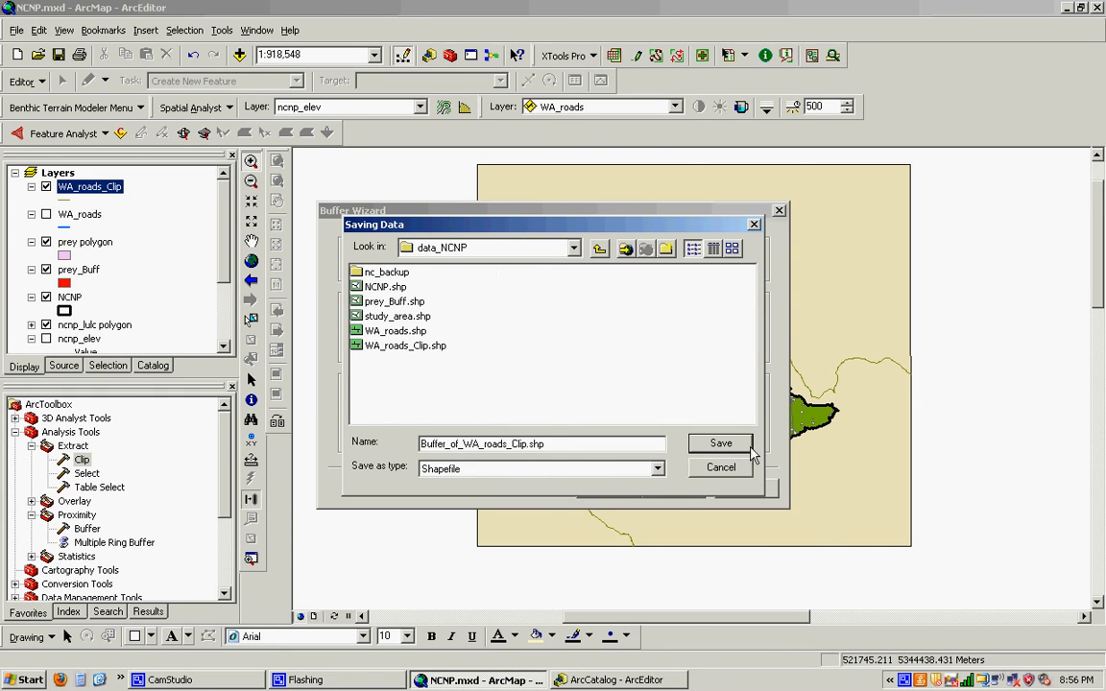
click(718, 443)
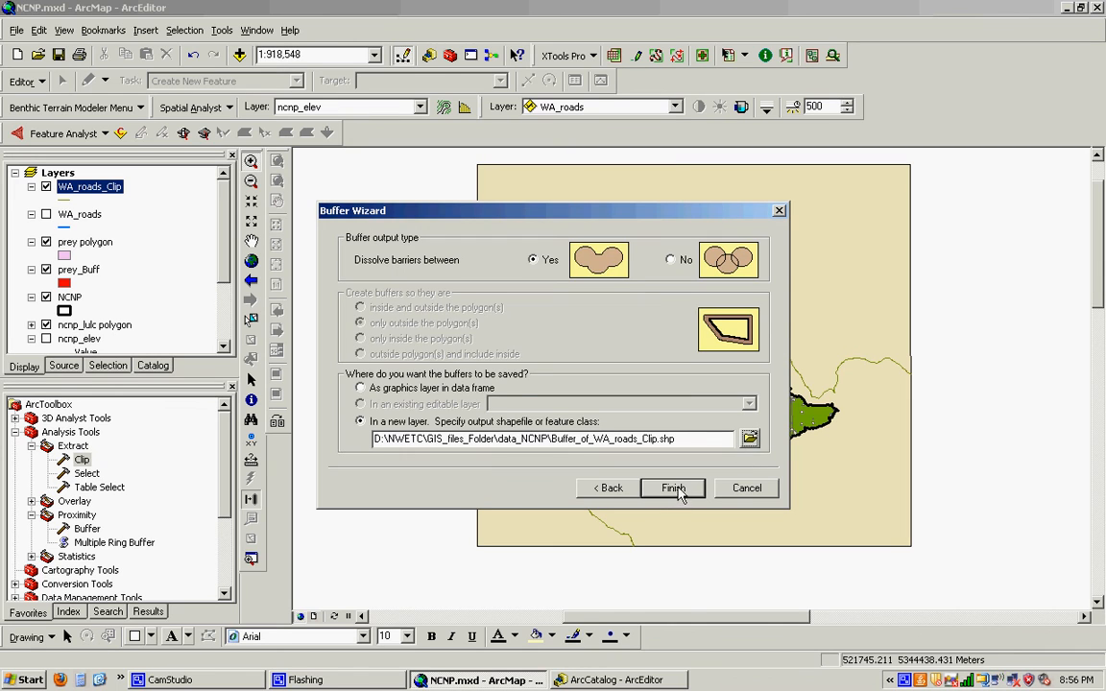
click(674, 490)
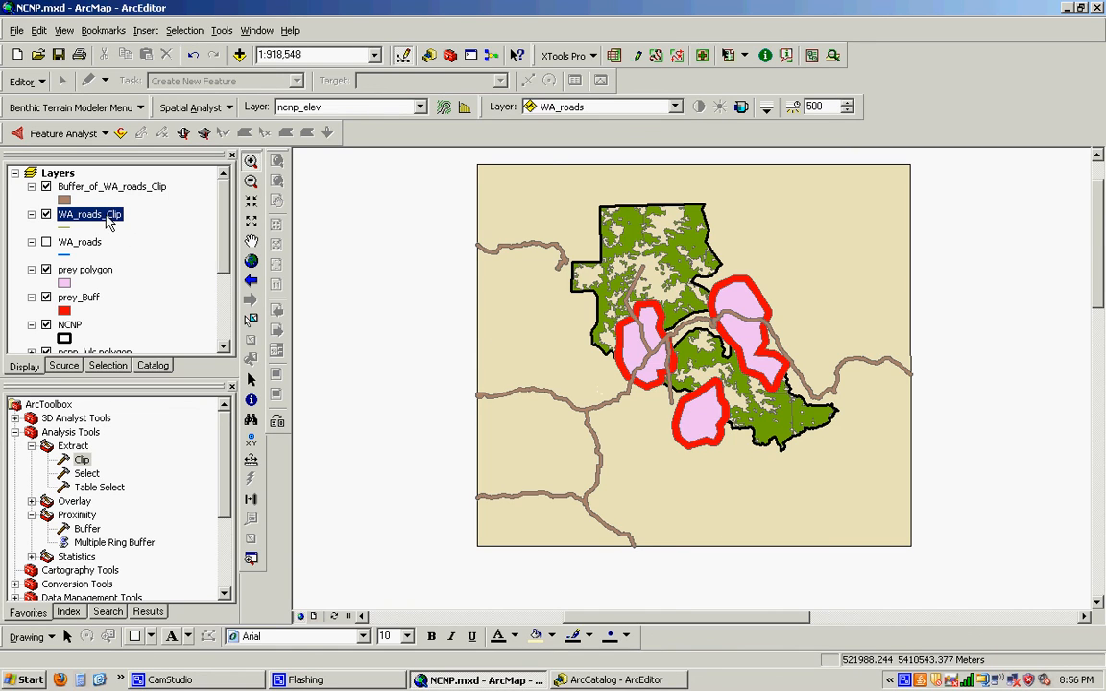
- Symbolize the WA_roads_Clip layer with a black line at a width of 2
click(66, 228)
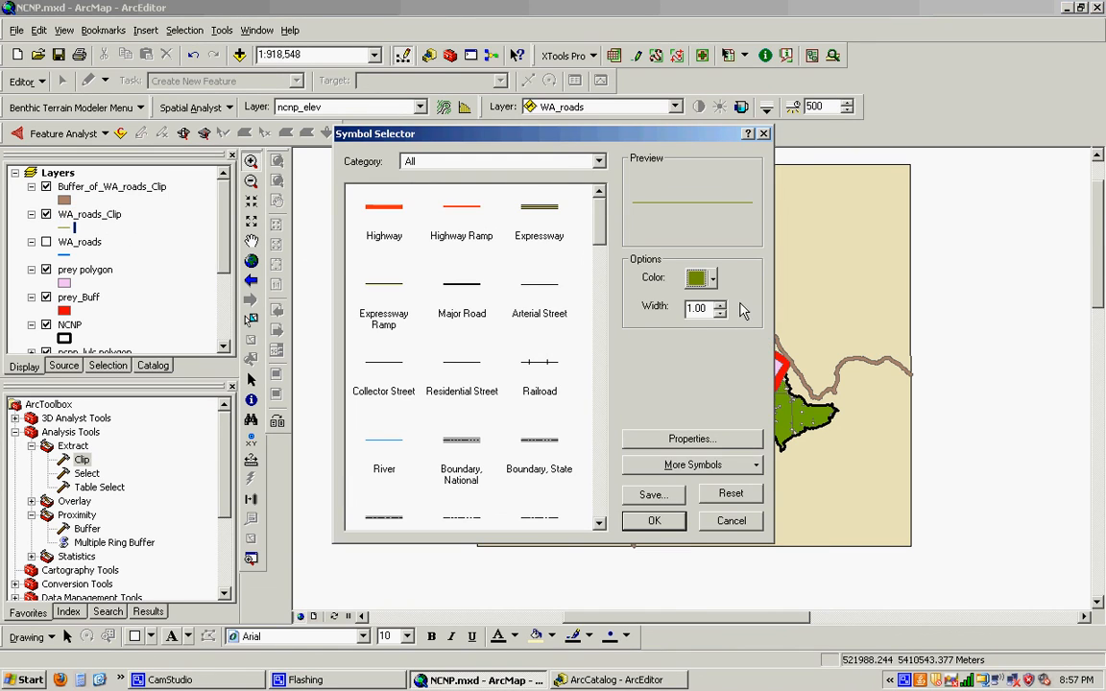
click(718, 281)
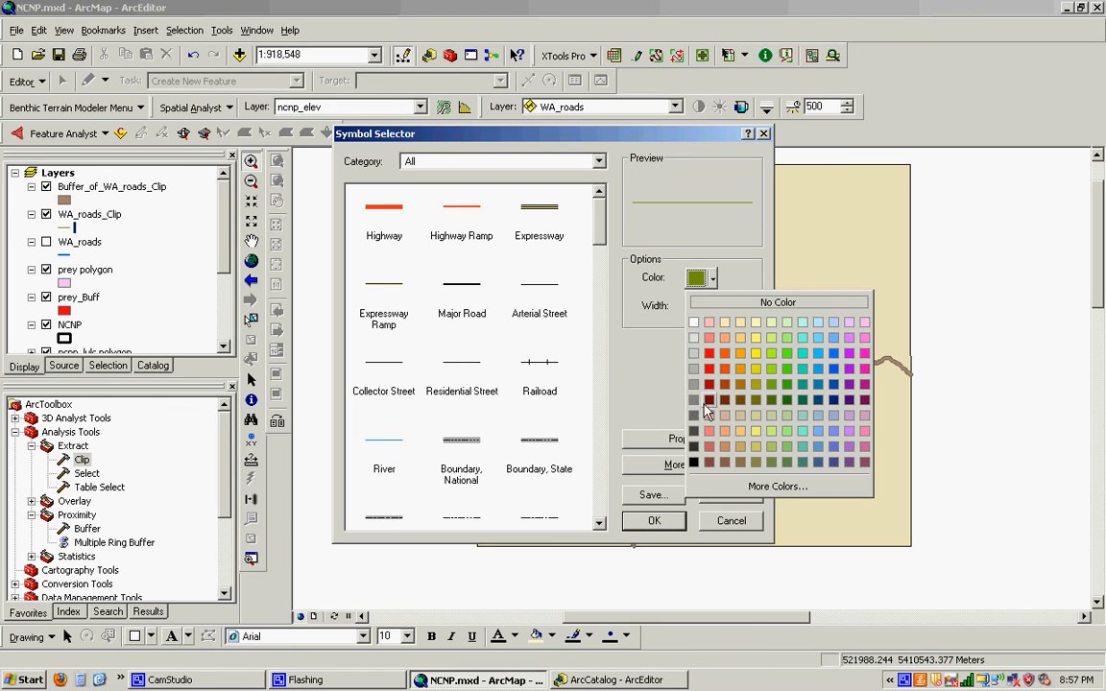
click(698, 458)
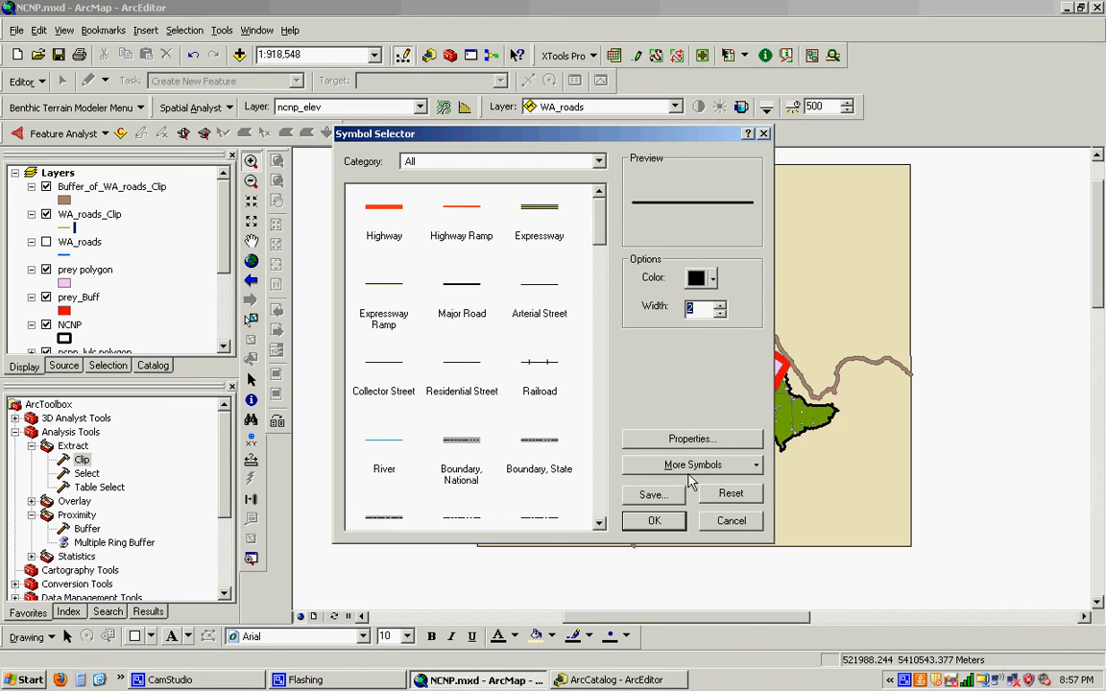
click(654, 520)
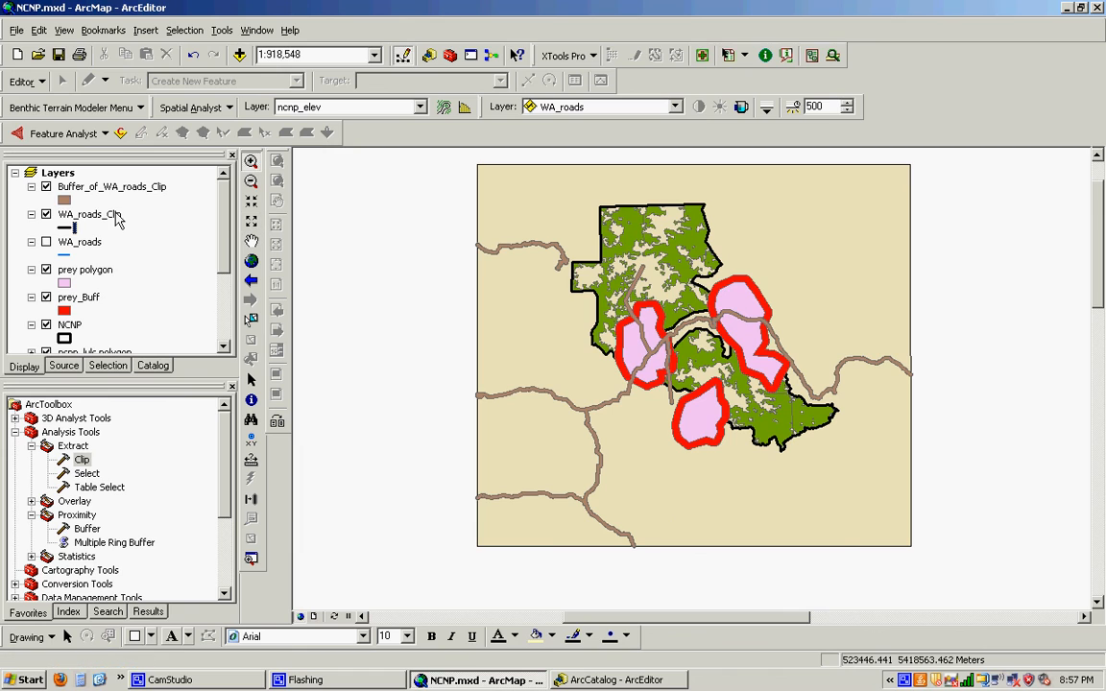
- Move the WA_roads_Clip layer above Buffer_of_WA_roads_Clip in the layer order and set its line width to 1
drag(110, 214, 94, 182)
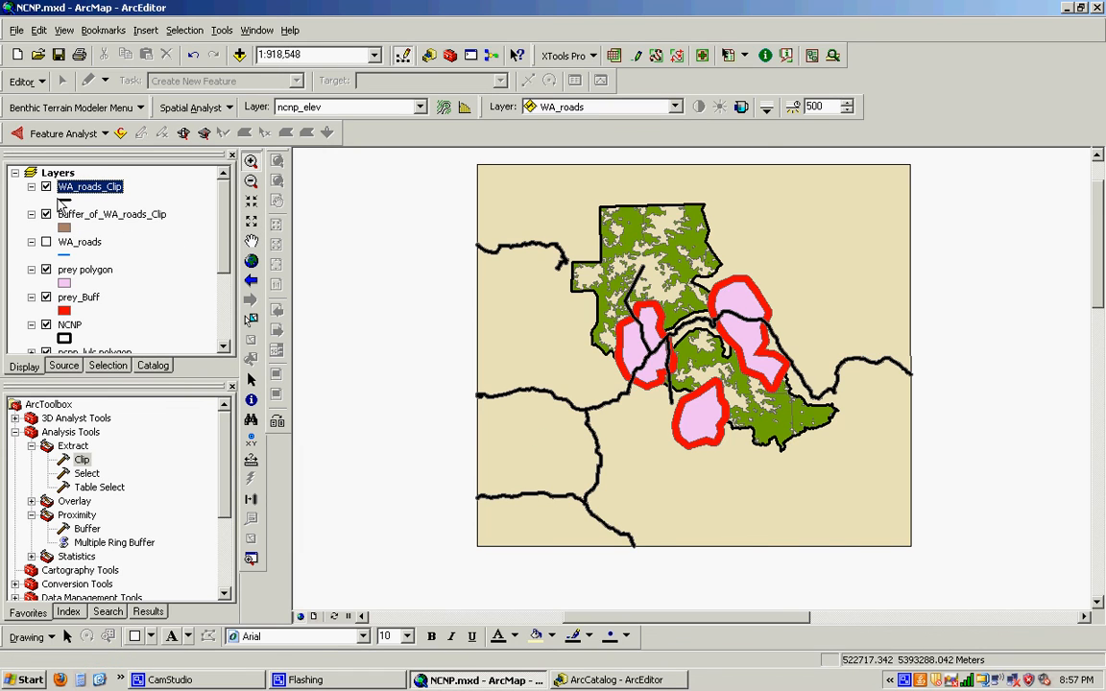
click(61, 202)
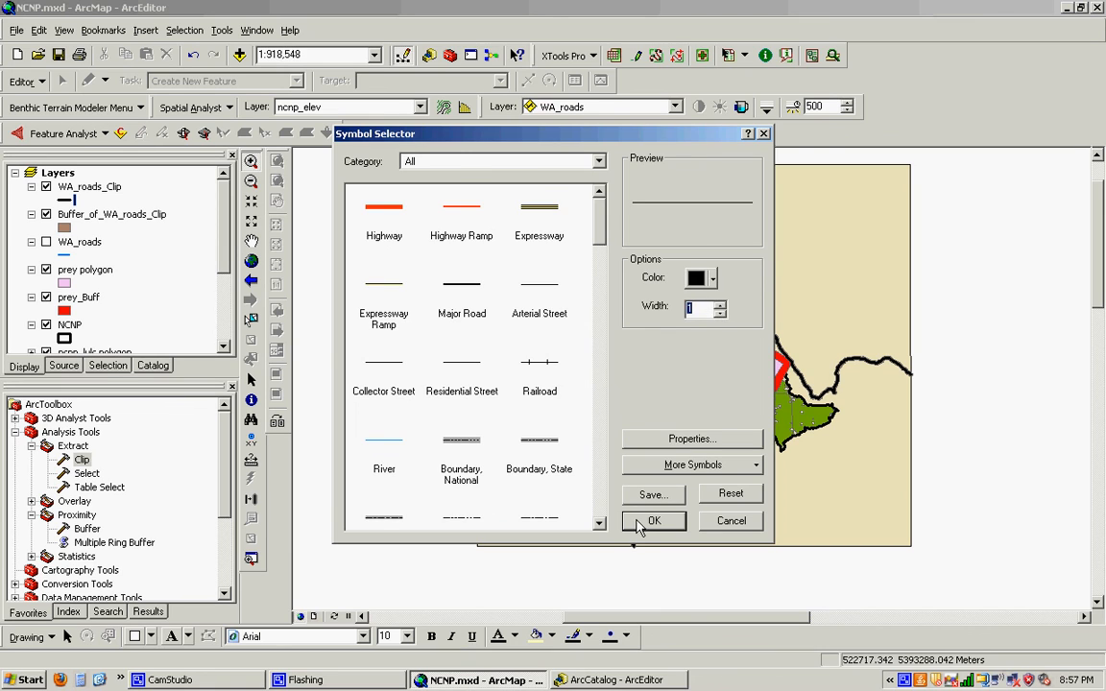
click(654, 520)
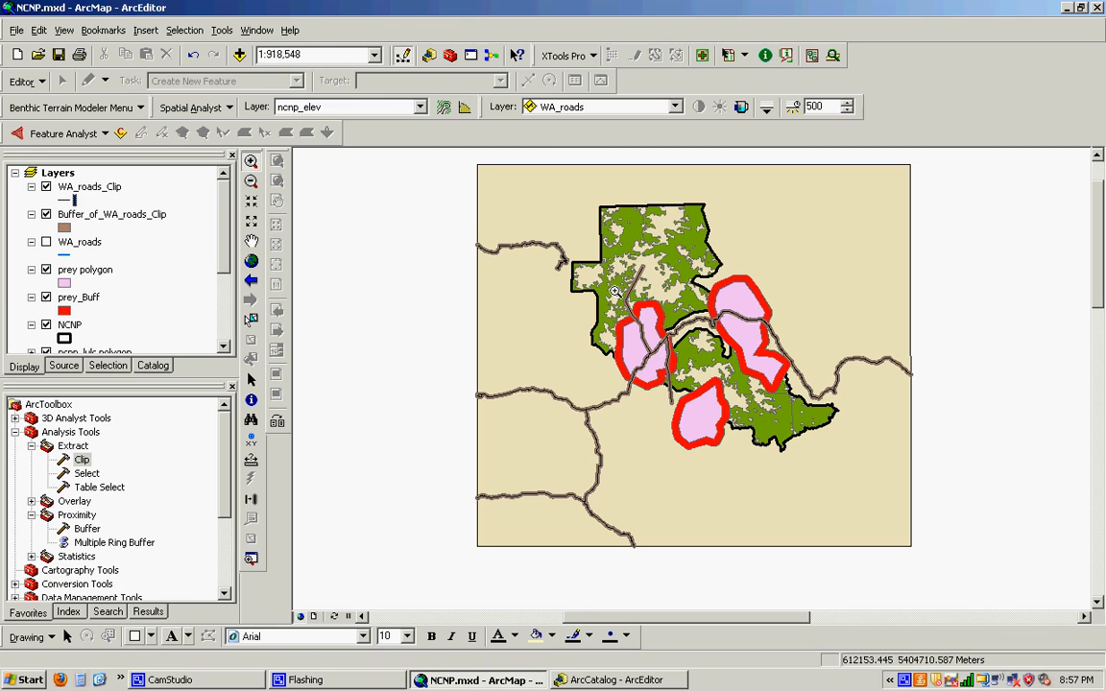
click(219, 684)
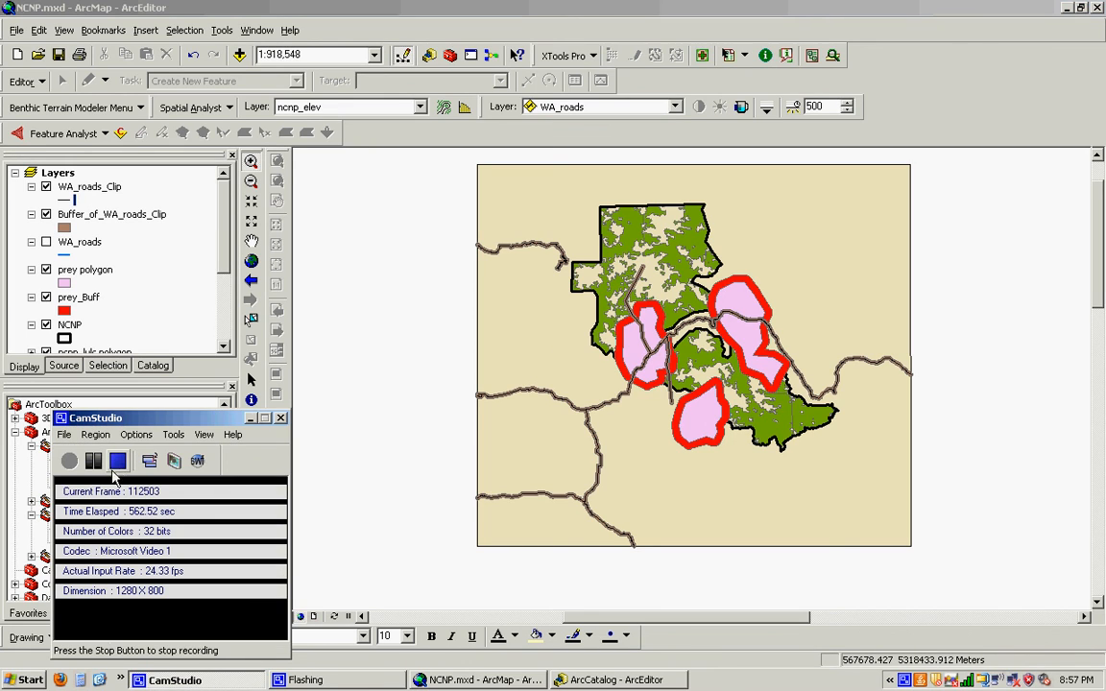